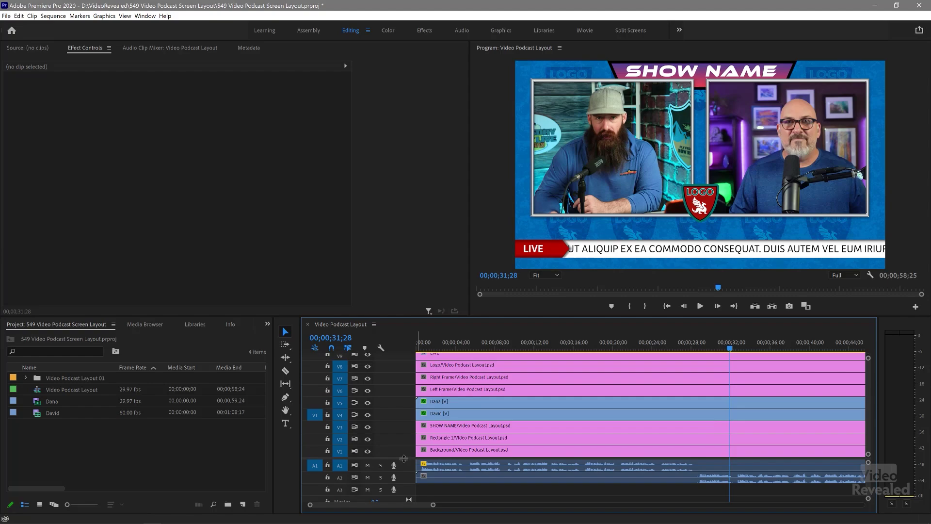
- Hide the LIVE, Logo, Right Frame and Left Frame tracks, V9 down to V6, in the Video Podcast Layout sequence
{"action": "scroll", "coordinate": [404, 459], "scroll_direction": "up", "scroll_amount": 1}
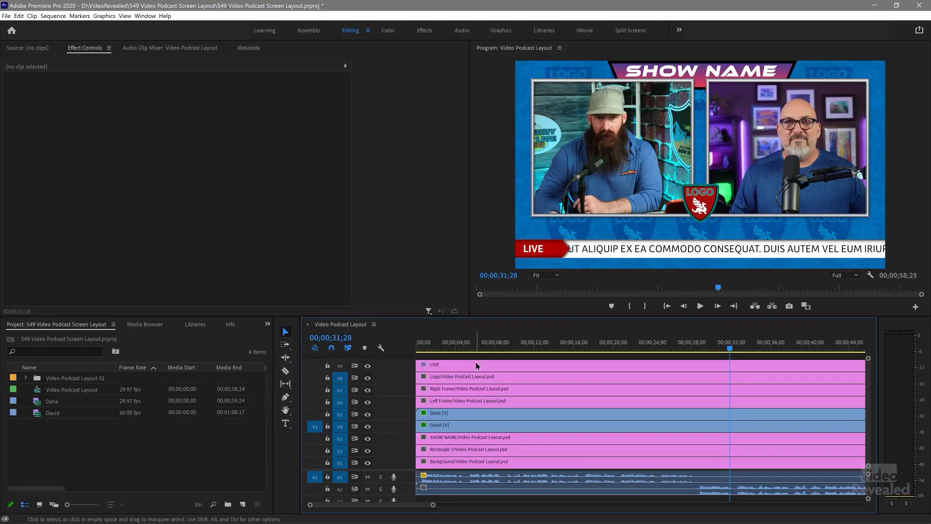
{"action": "left_click", "coordinate": [368, 366]}
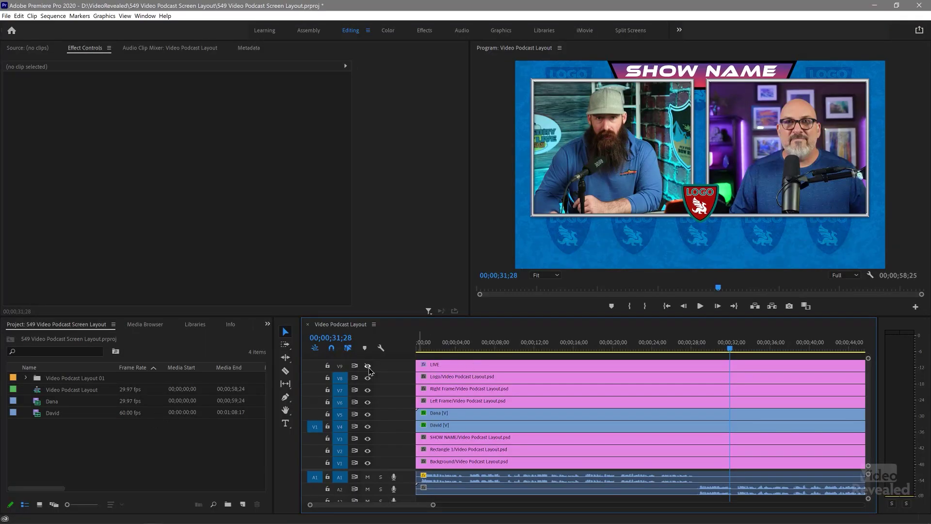
{"action": "left_click", "coordinate": [368, 379]}
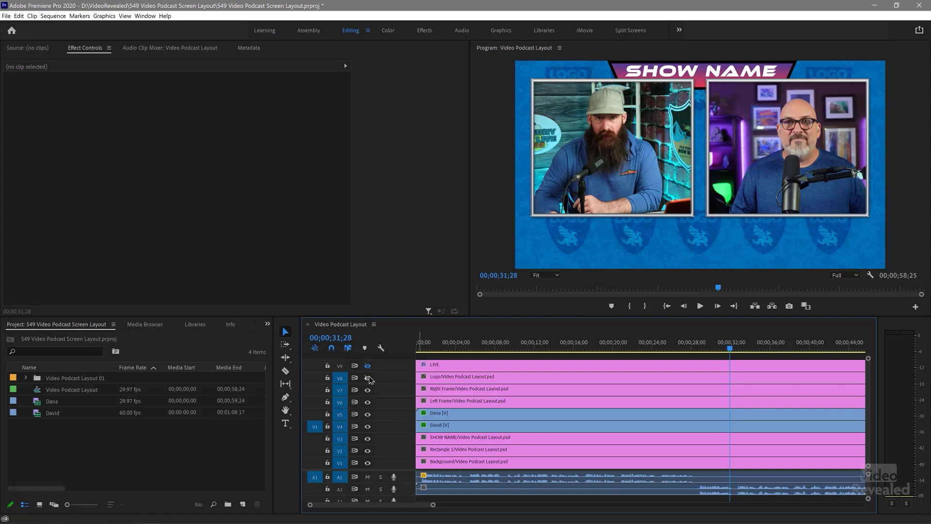
{"action": "left_click", "coordinate": [368, 390]}
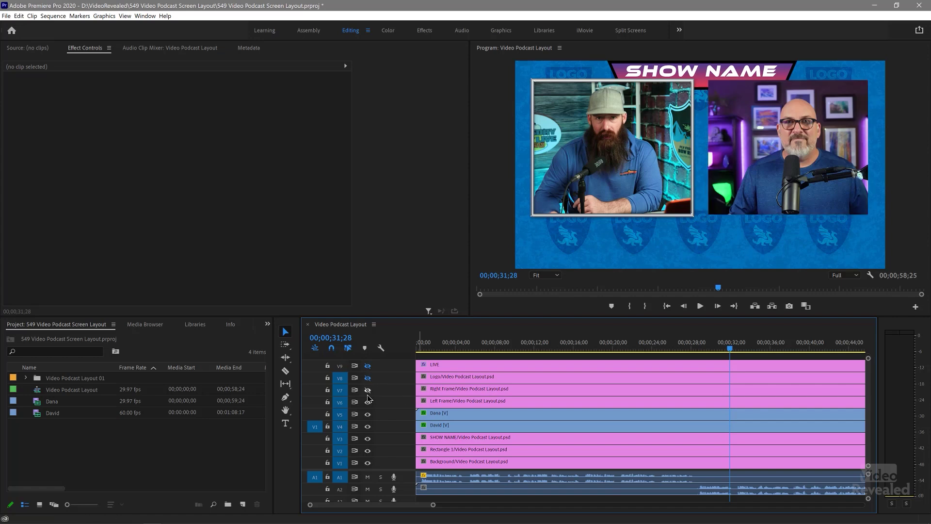
{"action": "left_click", "coordinate": [368, 403]}
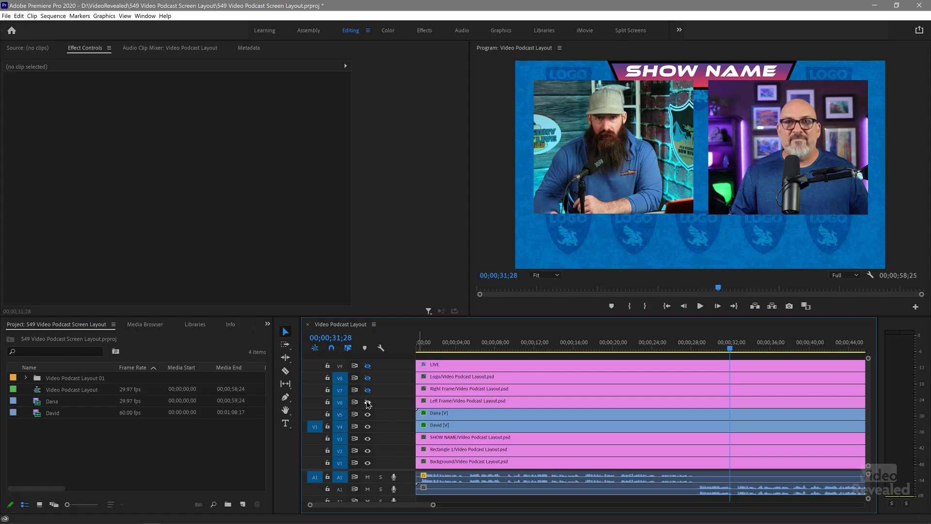
- Select the clip on track V5 and inspect the areas affected by its Transform and Crop effects
{"action": "left_click", "coordinate": [447, 413]}
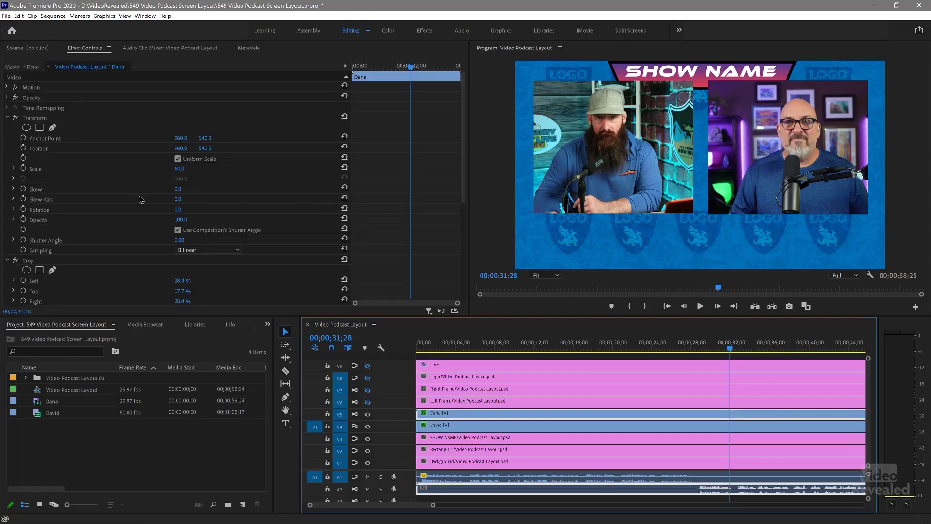
{"action": "left_click", "coordinate": [56, 119]}
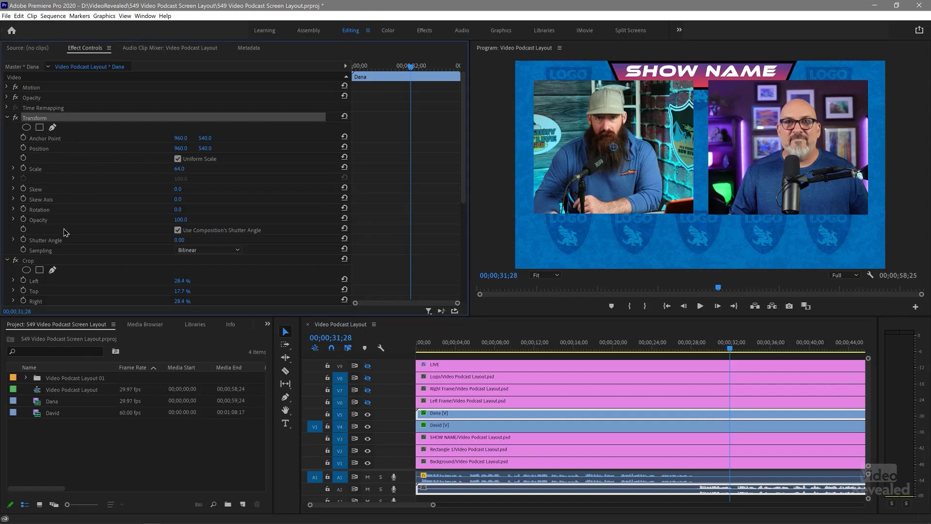
{"action": "left_click", "coordinate": [60, 262]}
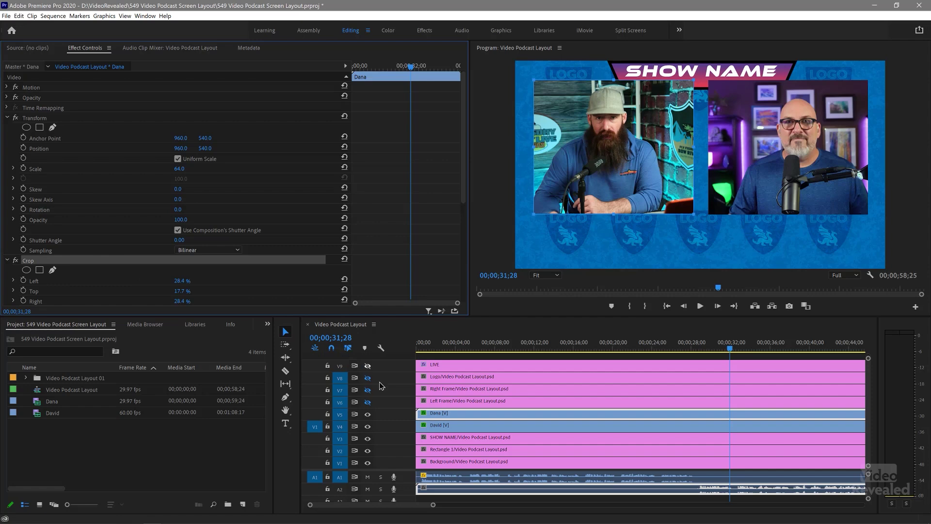
- Hide the remaining video tracks one after another, from the two host clips on V5 and V4 down to the background on V1
{"action": "left_click", "coordinate": [368, 402]}
{"action": "left_click", "coordinate": [367, 390]}
{"action": "left_click", "coordinate": [367, 390]}
{"action": "left_click", "coordinate": [368, 402]}
{"action": "left_click", "coordinate": [368, 414]}
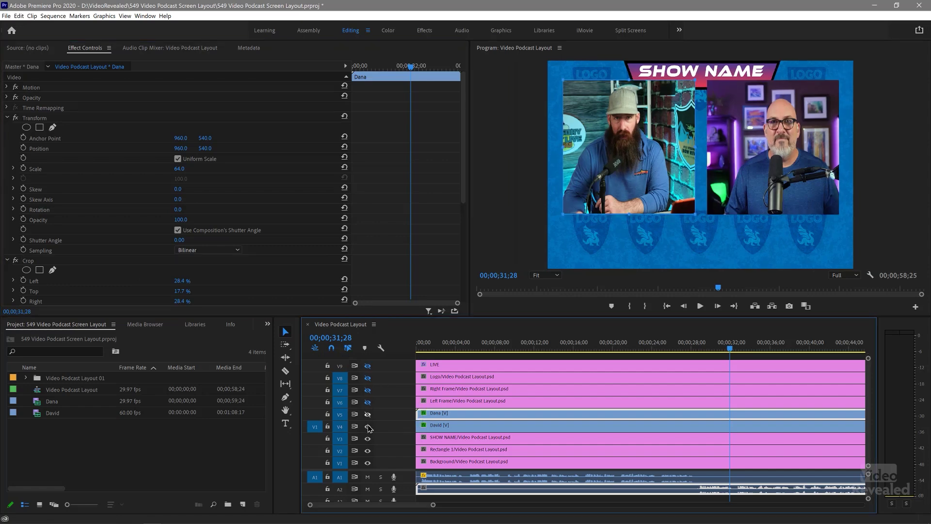
{"action": "left_click", "coordinate": [367, 427]}
{"action": "left_click", "coordinate": [368, 438]}
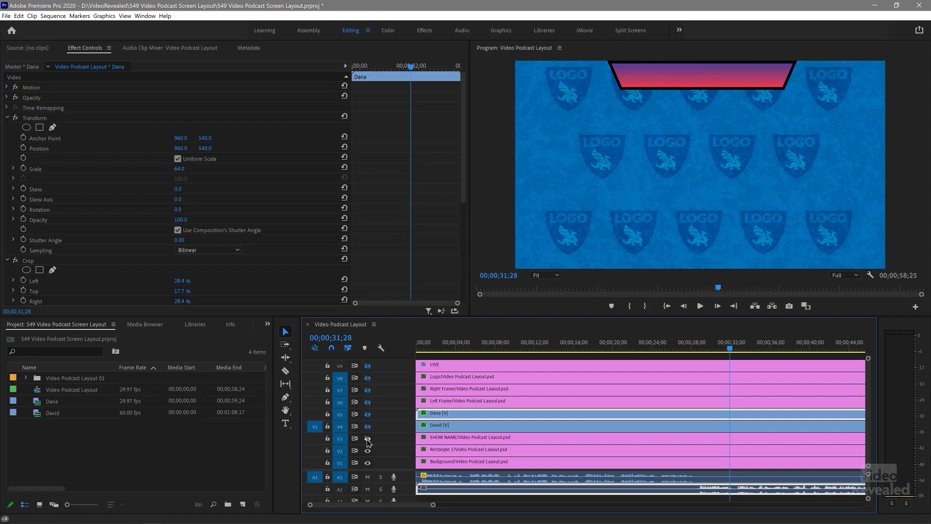
{"action": "left_click", "coordinate": [368, 450]}
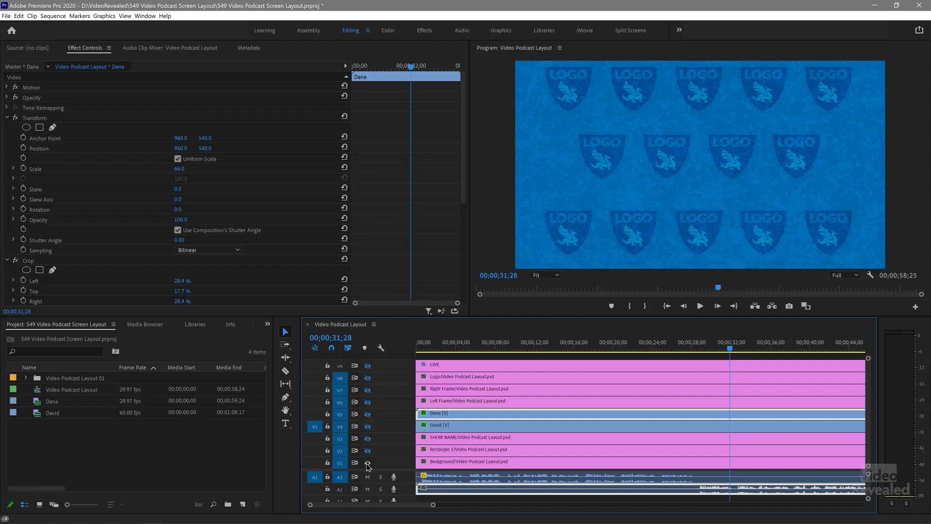
{"action": "left_click", "coordinate": [367, 463]}
- Turn the output of all video tracks back on one by one, from the background on V1 up to LIVE on V9
{"action": "left_click", "coordinate": [368, 464]}
{"action": "left_click", "coordinate": [368, 451]}
{"action": "left_click", "coordinate": [368, 438]}
{"action": "left_click", "coordinate": [368, 426]}
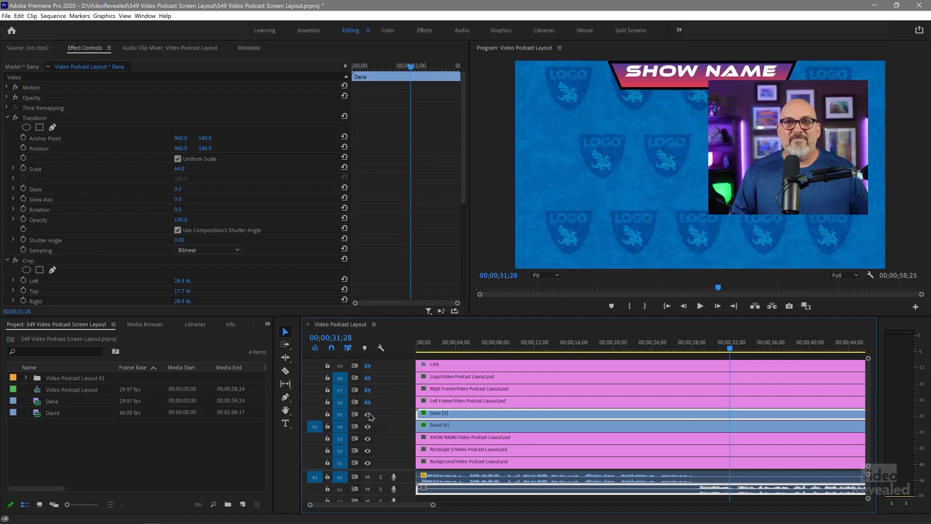
{"action": "left_click", "coordinate": [367, 415]}
{"action": "left_click", "coordinate": [367, 402]}
{"action": "left_click", "coordinate": [368, 390]}
{"action": "left_click", "coordinate": [367, 378]}
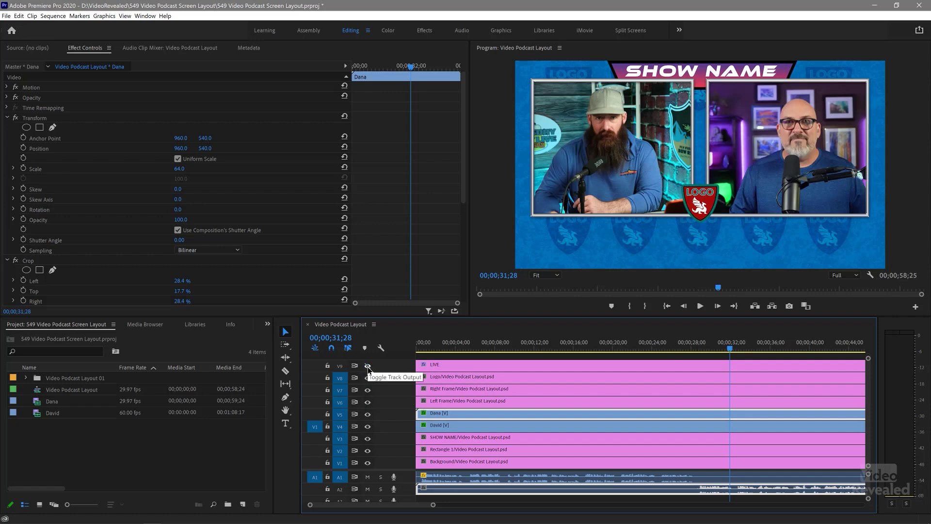
{"action": "left_click", "coordinate": [368, 366]}
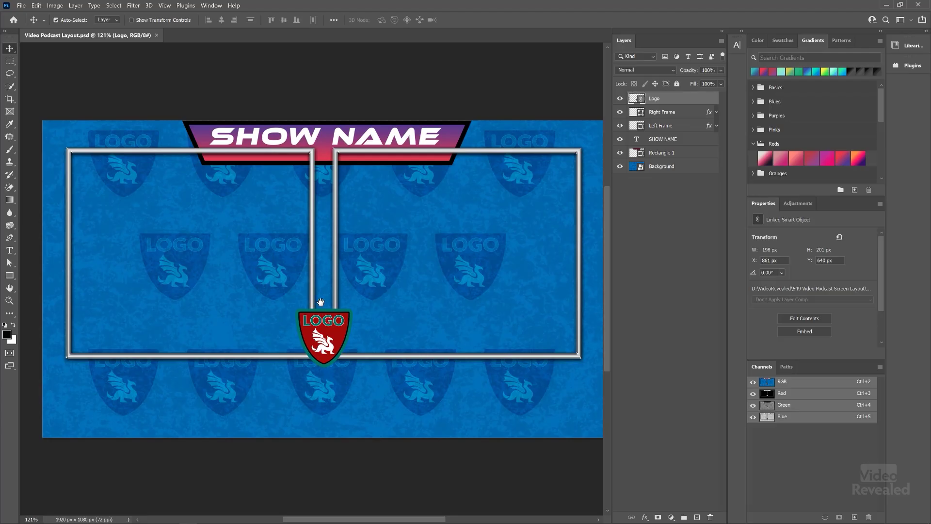
- Switch to Photoshop with Video Podcast Layout.psd and toggle the Logo, Right Frame, Left Frame and SHOW NAME layers off and on
{"action": "left_click_drag", "start_coordinate": [321, 299], "coordinate": [310, 265]}
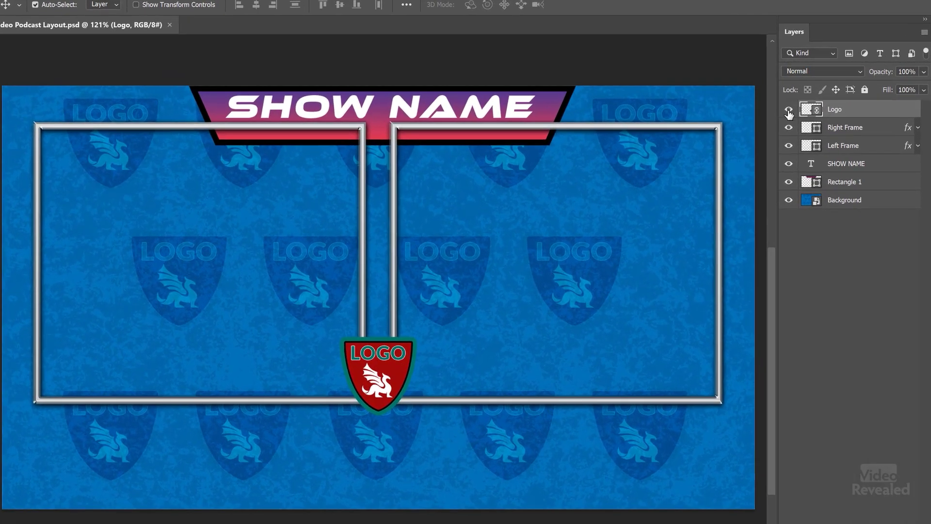
{"action": "left_click_drag", "start_coordinate": [789, 113], "coordinate": [789, 148]}
{"action": "left_click", "coordinate": [790, 163]}
{"action": "left_click", "coordinate": [790, 145]}
{"action": "left_click", "coordinate": [789, 163]}
{"action": "left_click", "coordinate": [789, 127]}
{"action": "left_click", "coordinate": [789, 111]}
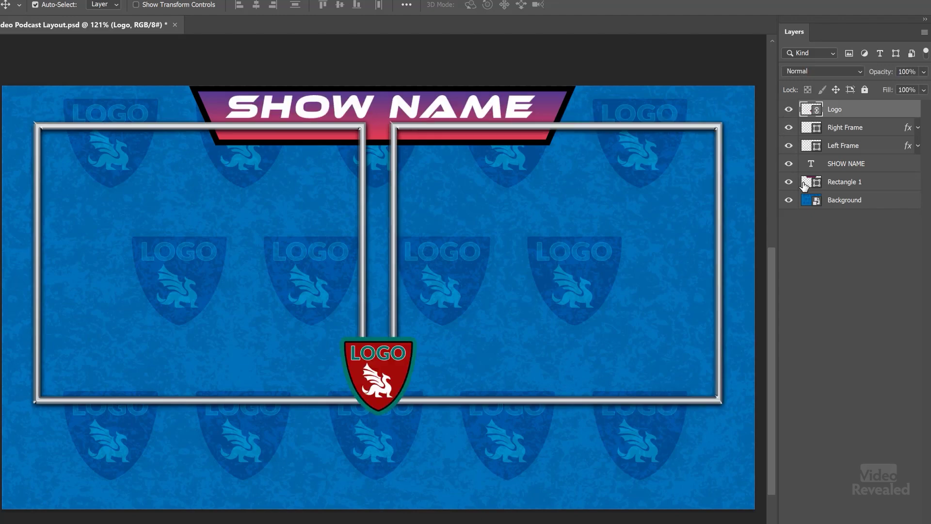
- Apply the metal text style from the Styles panel to the Right Frame and Left Frame layers, keeping both layers in view
{"action": "left_click", "coordinate": [836, 128]}
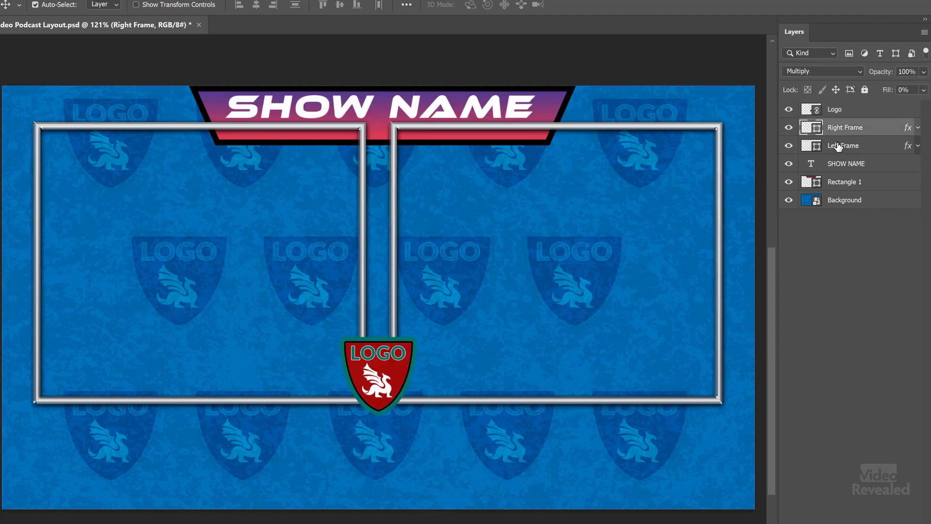
{"action": "left_click", "coordinate": [838, 145]}
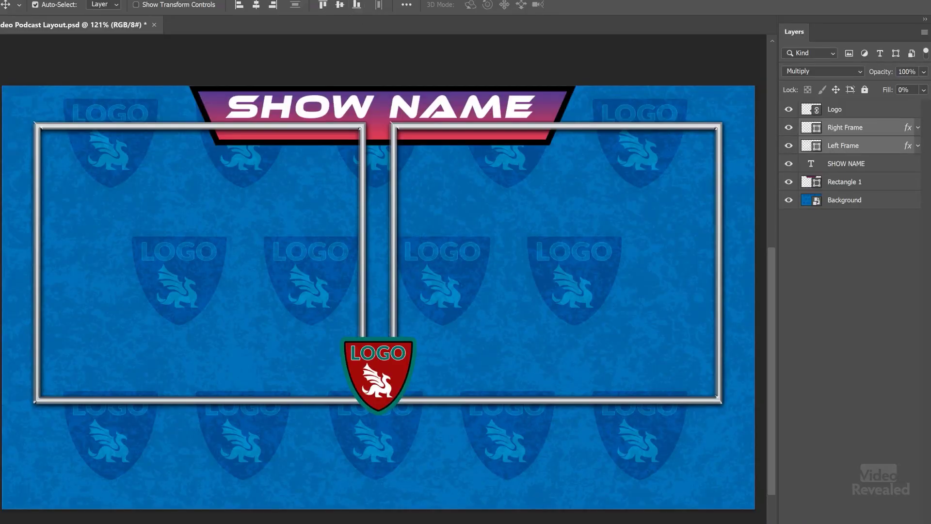
{"action": "key", "text": "alt+w"}
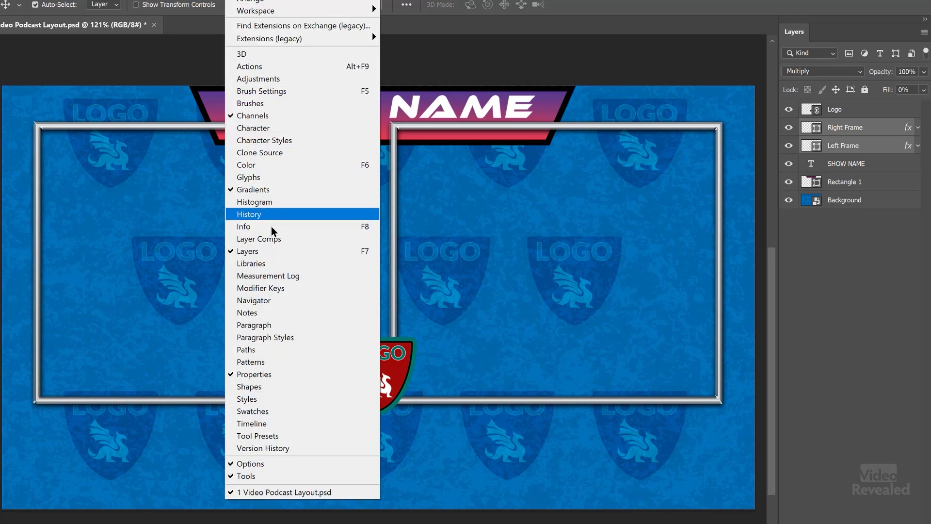
{"action": "left_click", "coordinate": [275, 399]}
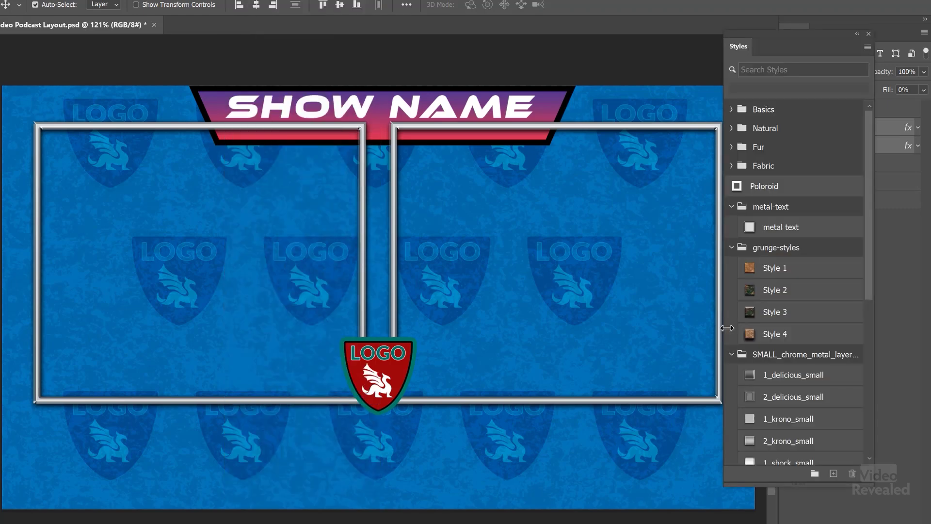
{"action": "left_click", "coordinate": [777, 228]}
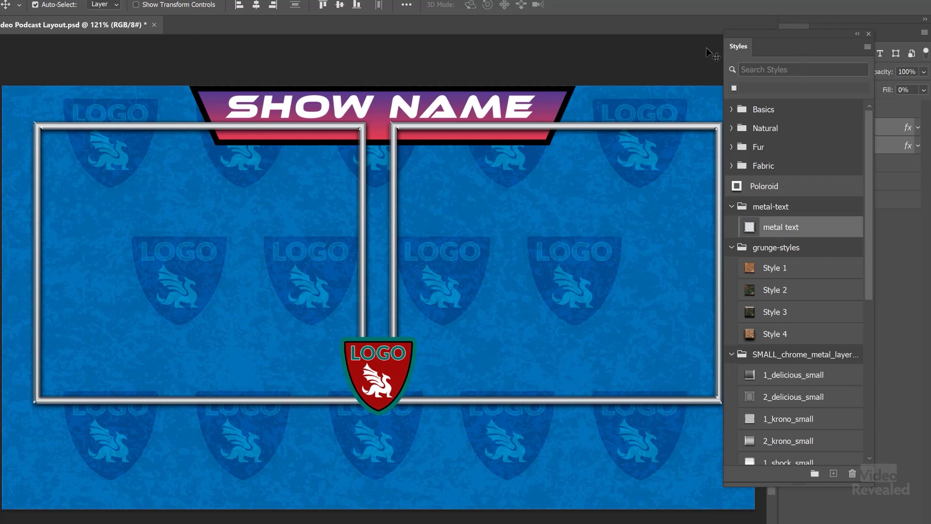
{"action": "left_click_drag", "start_coordinate": [759, 41], "coordinate": [672, 145]}
{"action": "left_click_drag", "start_coordinate": [728, 164], "coordinate": [802, 183]}
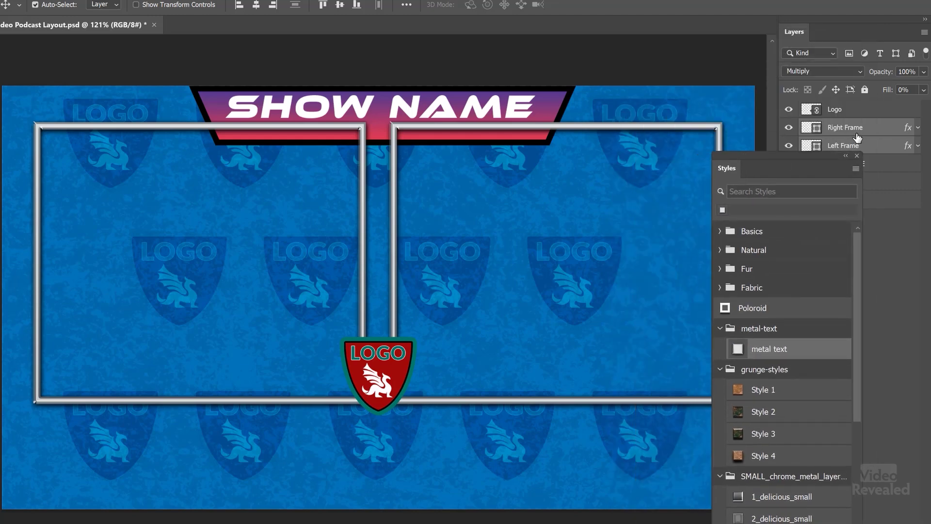
- Try the grunge styles Style 1, Style 2, Style 3 and Style 4 on both frames
{"action": "left_click", "coordinate": [779, 396]}
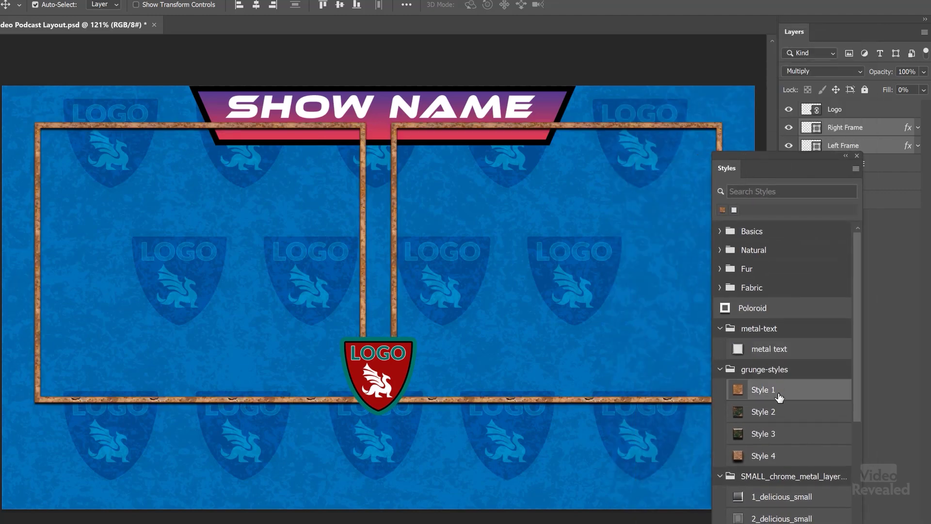
{"action": "left_click", "coordinate": [779, 413]}
{"action": "left_click", "coordinate": [788, 435]}
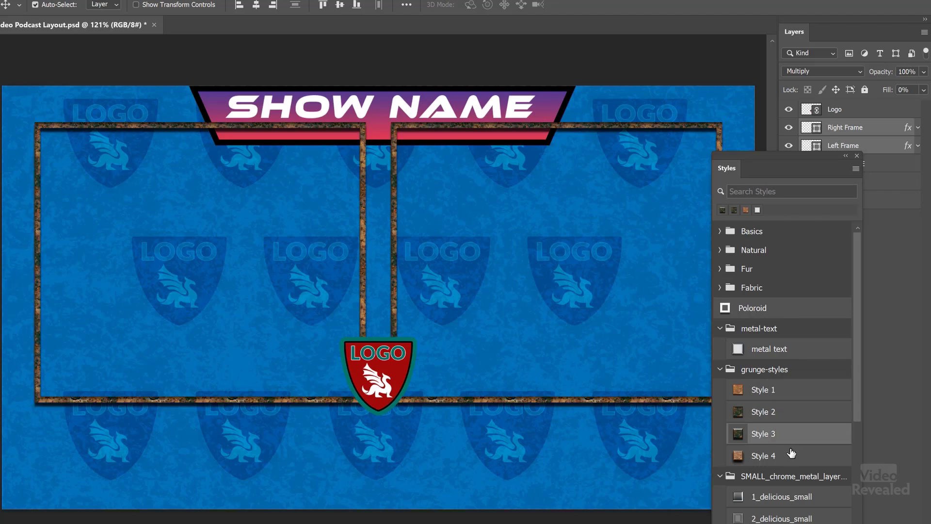
{"action": "left_click", "coordinate": [793, 455]}
- Try the chrome styles 1_delicious_small, 1_krono_small, 2_krono_small and 2_shock_small on both frames
{"action": "scroll", "coordinate": [792, 436], "scroll_direction": "down", "scroll_amount": 3}
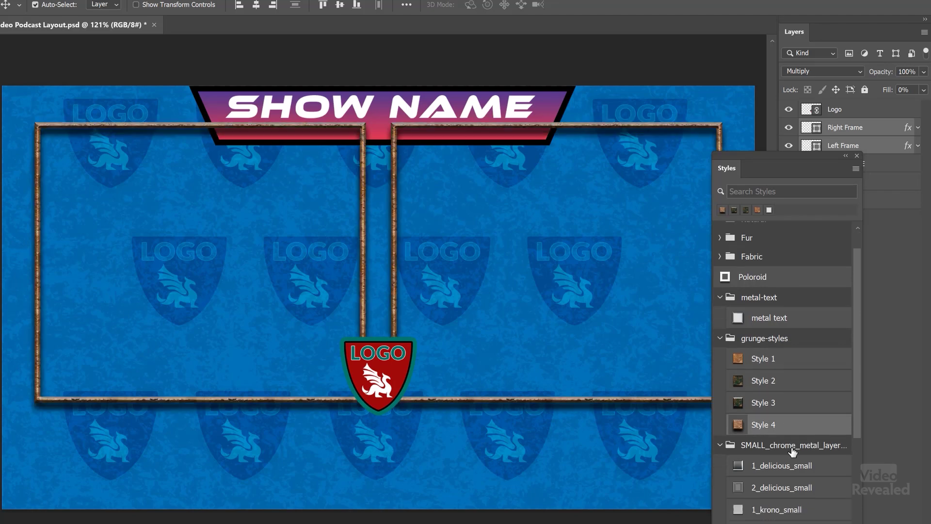
{"action": "left_click", "coordinate": [788, 413]}
{"action": "scroll", "coordinate": [788, 415], "scroll_direction": "down", "scroll_amount": 2}
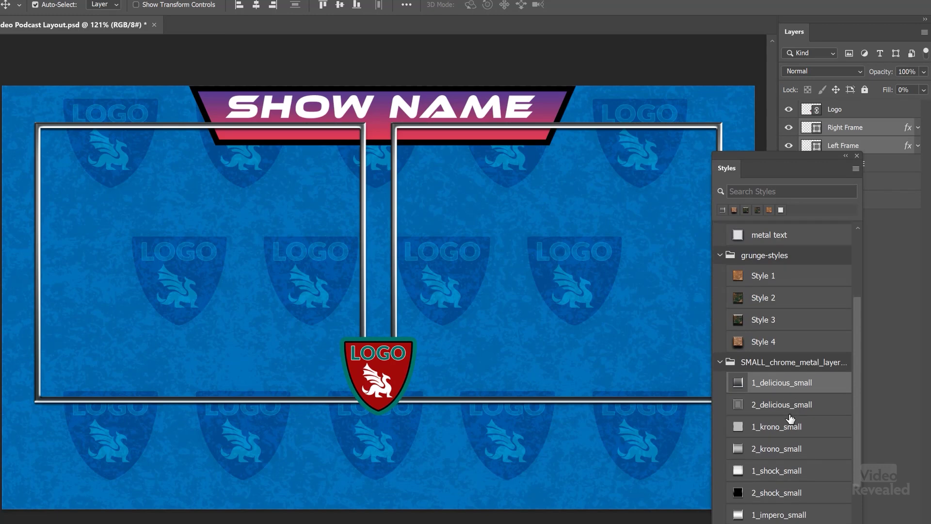
{"action": "left_click", "coordinate": [779, 417]}
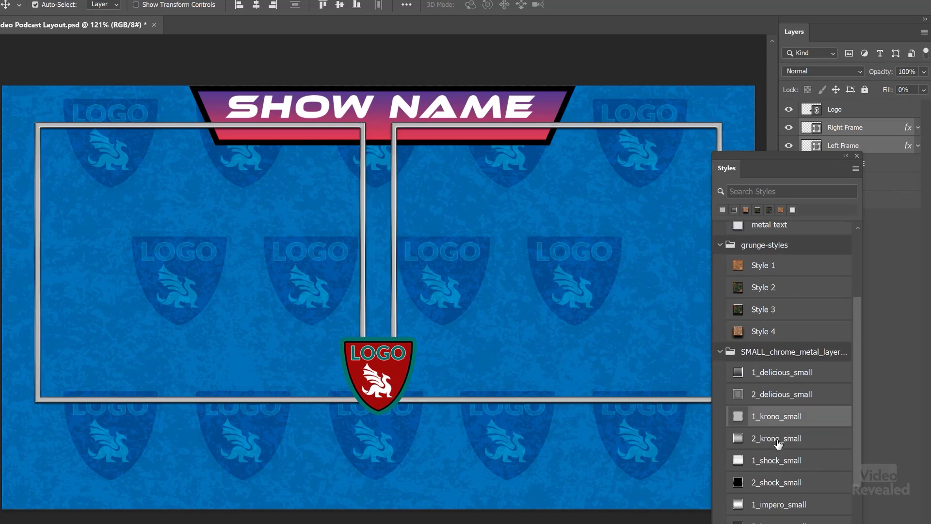
{"action": "left_click", "coordinate": [779, 439]}
{"action": "left_click", "coordinate": [780, 481]}
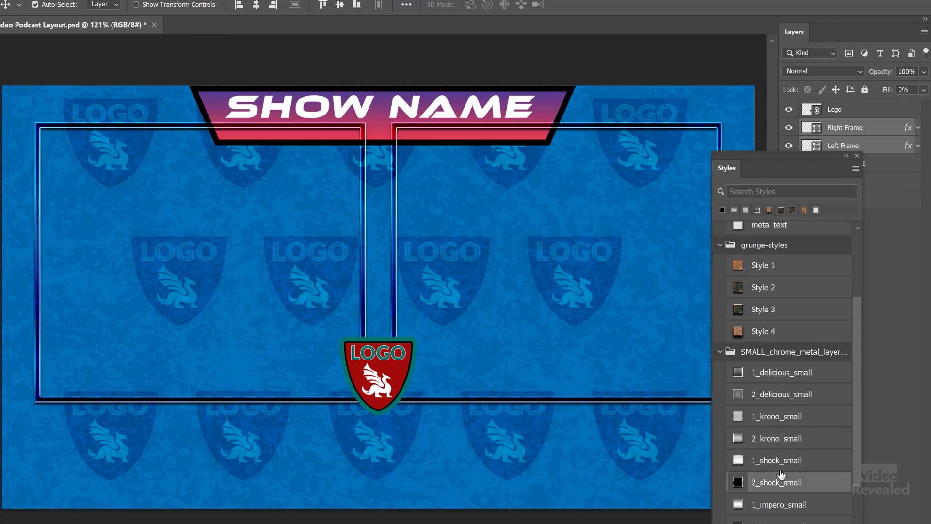
- Try the chrome styles 1_quake_small, 2_silvestre_small and 1_elegance_small on both frames
{"action": "scroll", "coordinate": [782, 473], "scroll_direction": "down", "scroll_amount": 3}
{"action": "scroll", "coordinate": [782, 470], "scroll_direction": "down", "scroll_amount": 3}
{"action": "left_click", "coordinate": [772, 424]}
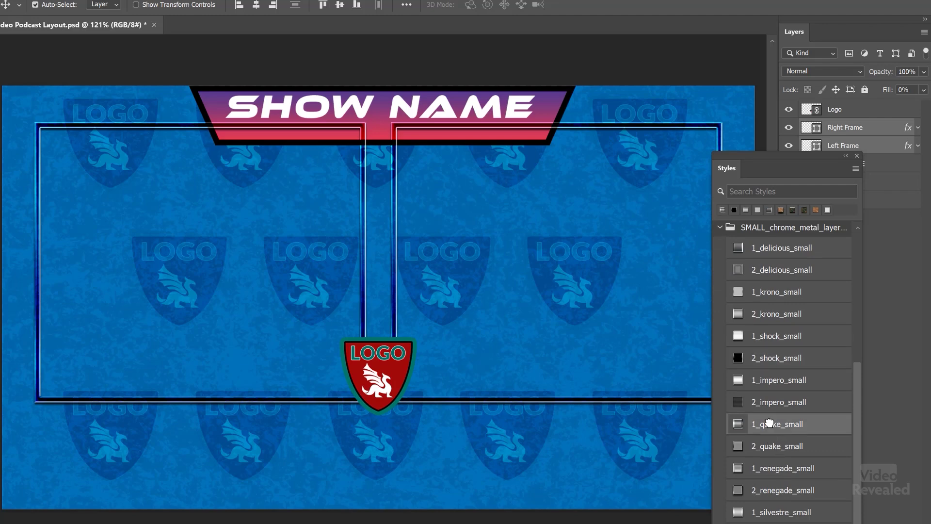
{"action": "scroll", "coordinate": [776, 480], "scroll_direction": "down", "scroll_amount": 2}
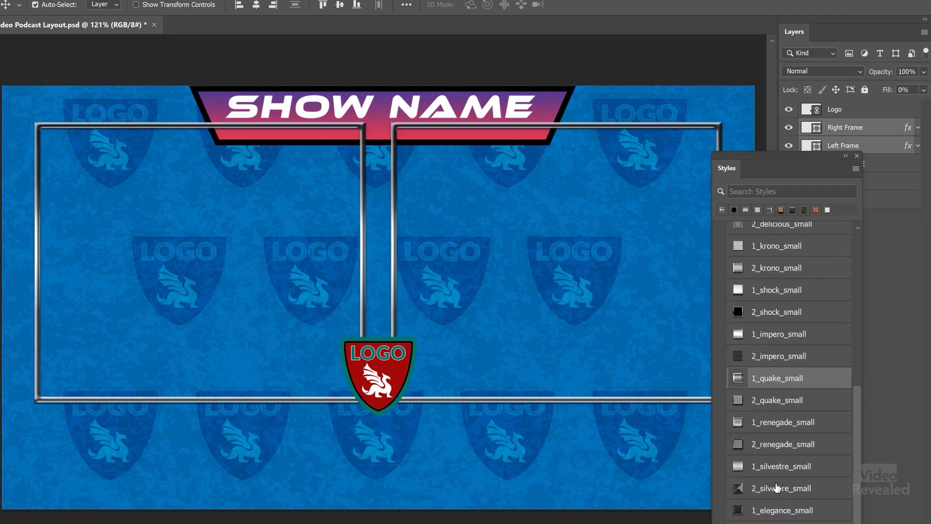
{"action": "left_click", "coordinate": [774, 487]}
{"action": "left_click", "coordinate": [774, 510]}
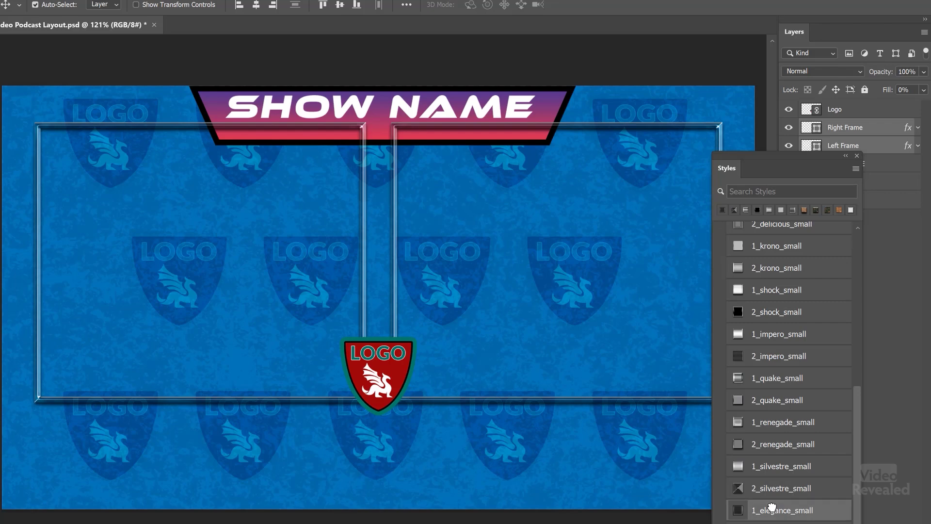
{"action": "key", "text": "ctrl+z"}
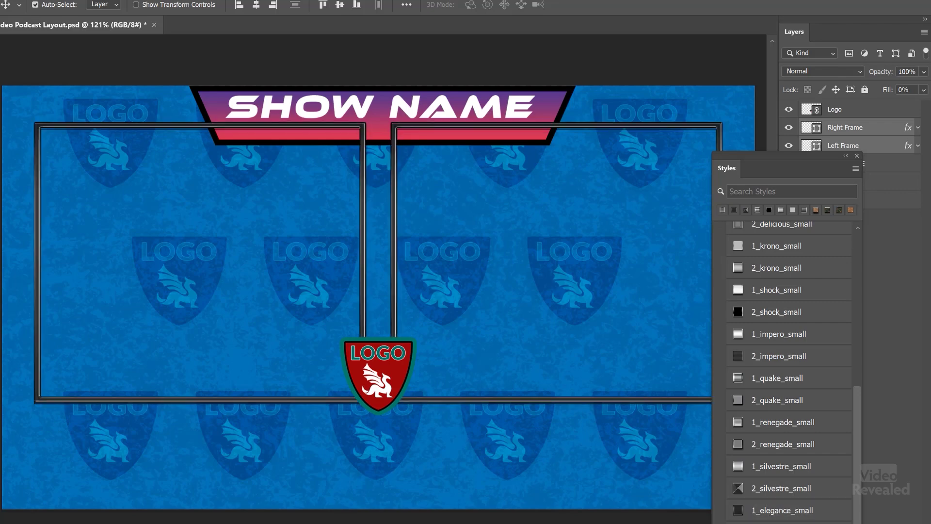
- Close the Styles panel to uncover the layer list
{"action": "scroll", "coordinate": [798, 368], "scroll_direction": "up", "scroll_amount": 10}
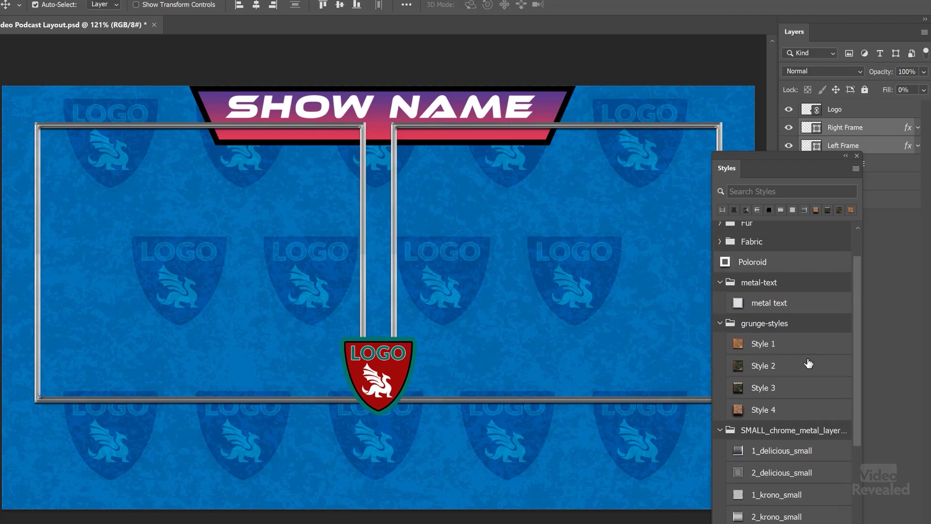
{"action": "scroll", "coordinate": [808, 361], "scroll_direction": "up", "scroll_amount": 2}
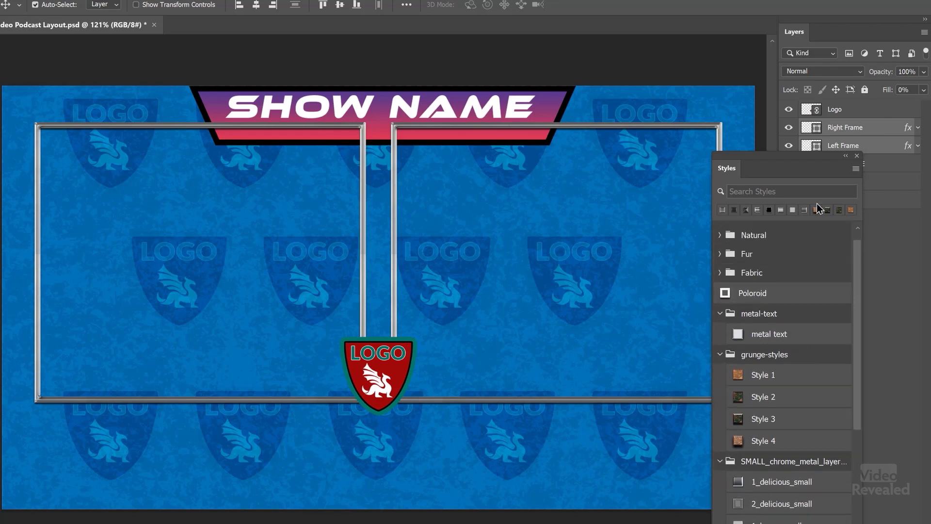
{"action": "left_click", "coordinate": [857, 156]}
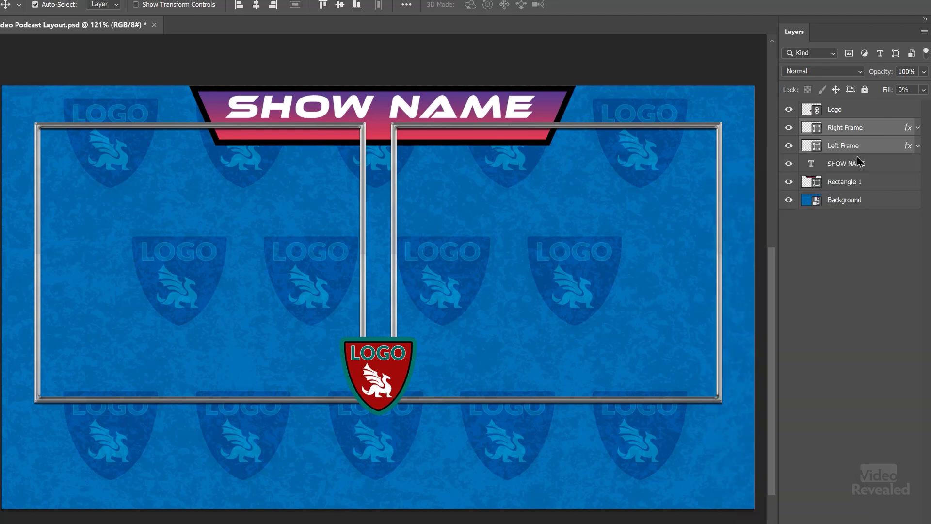
- Reveal the Logo layer's linked source file in Explorer and open Logo.psd for editing
{"action": "left_click", "coordinate": [818, 113]}
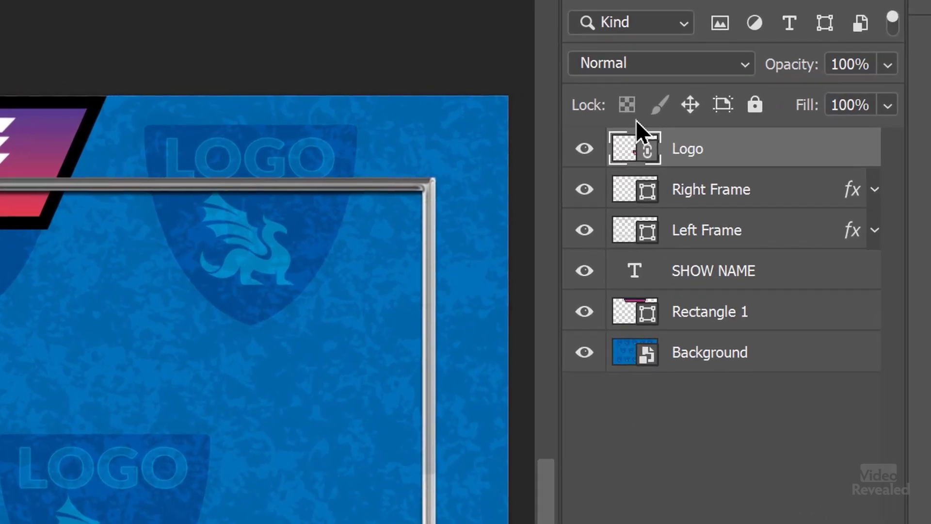
{"action": "right_click", "coordinate": [790, 149]}
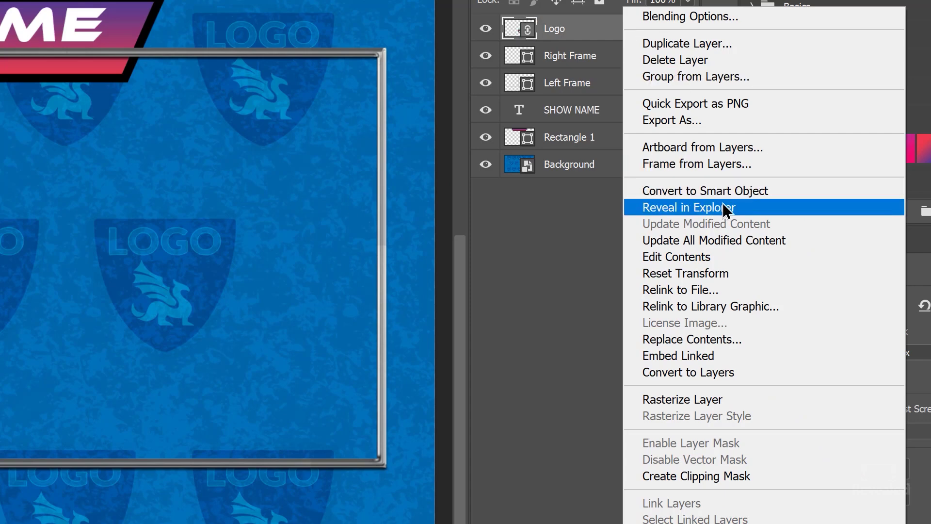
{"action": "left_click", "coordinate": [754, 209]}
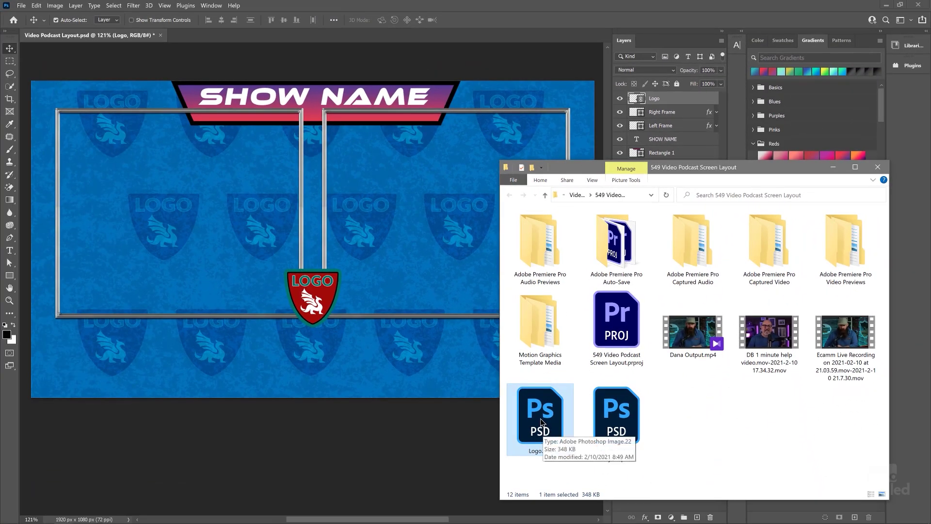
{"action": "double_click", "coordinate": [541, 420]}
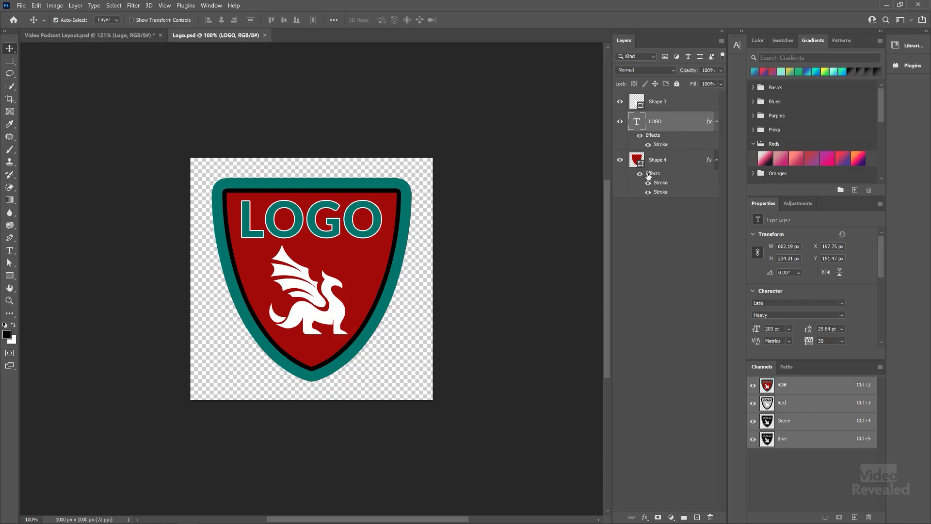
- Hide and reshow the Shape 3, LOGO text and Shape 4 layers one by one to check what each contains
{"action": "left_click", "coordinate": [620, 102]}
{"action": "left_click", "coordinate": [620, 102]}
{"action": "left_click", "coordinate": [620, 121]}
{"action": "left_click", "coordinate": [620, 121]}
{"action": "left_click", "coordinate": [619, 160]}
{"action": "left_click", "coordinate": [620, 160]}
- Change the logo's text from LOGO to LIVE and save Logo.psd
{"action": "double_click", "coordinate": [637, 122]}
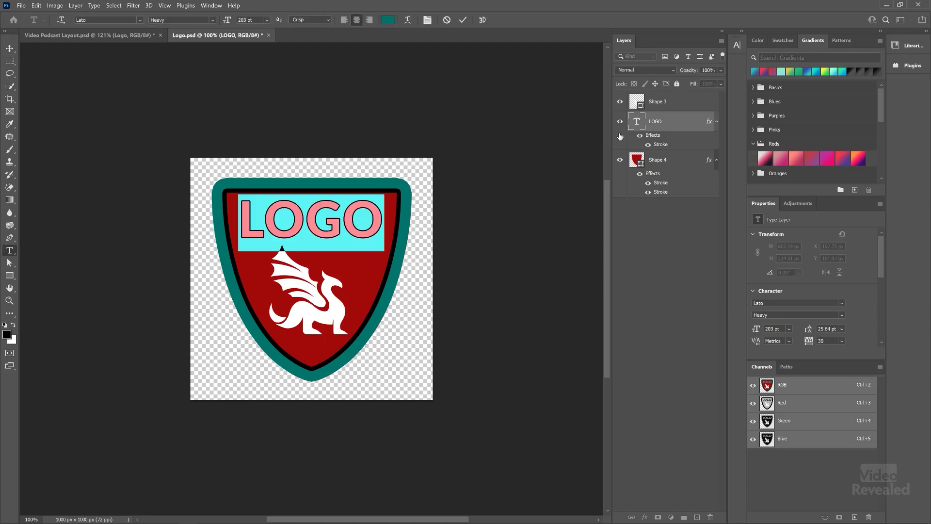
{"action": "type", "text": "LIVE"}
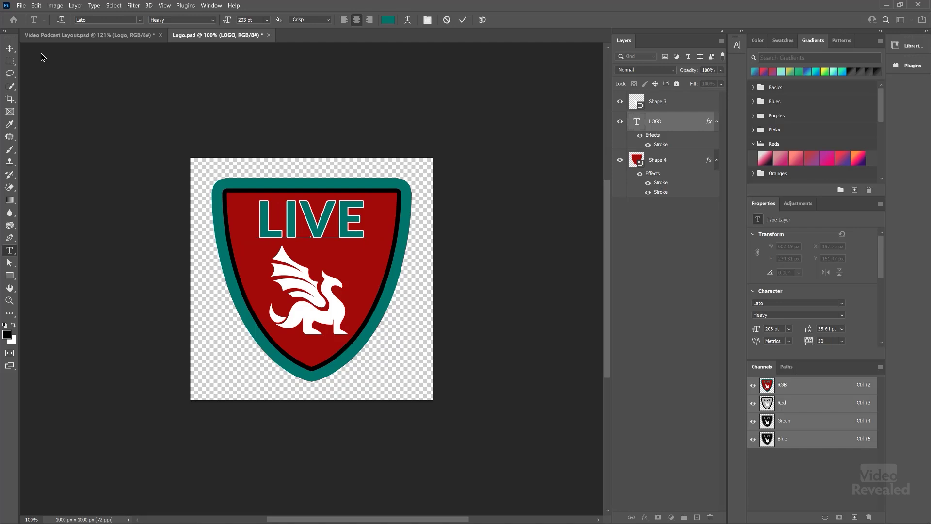
{"action": "key", "text": "ctrl+Return"}
{"action": "key", "text": "v"}
{"action": "key", "text": "ctrl+s"}
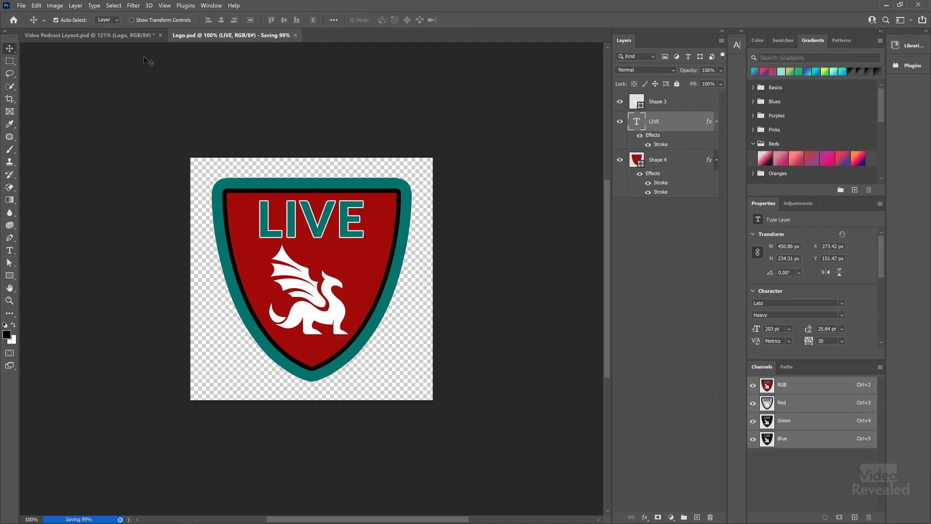
- Return to Video Podcast Layout.psd and open the contents of the Background smart object
{"action": "left_click", "coordinate": [133, 36]}
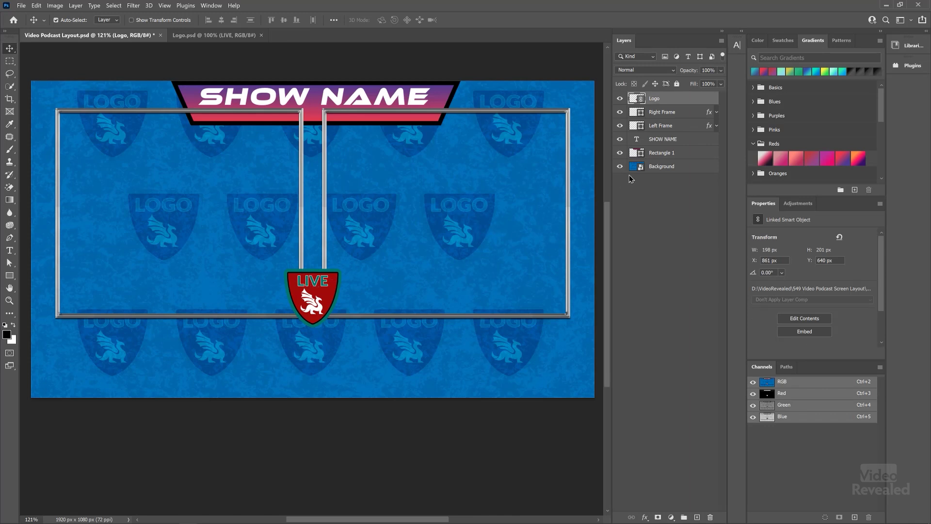
{"action": "left_click", "coordinate": [690, 170]}
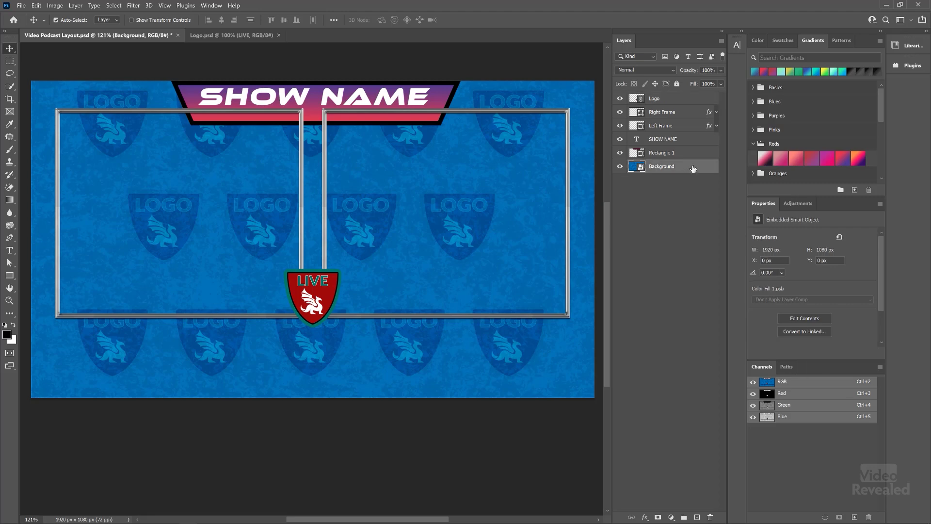
{"action": "double_click", "coordinate": [640, 167]}
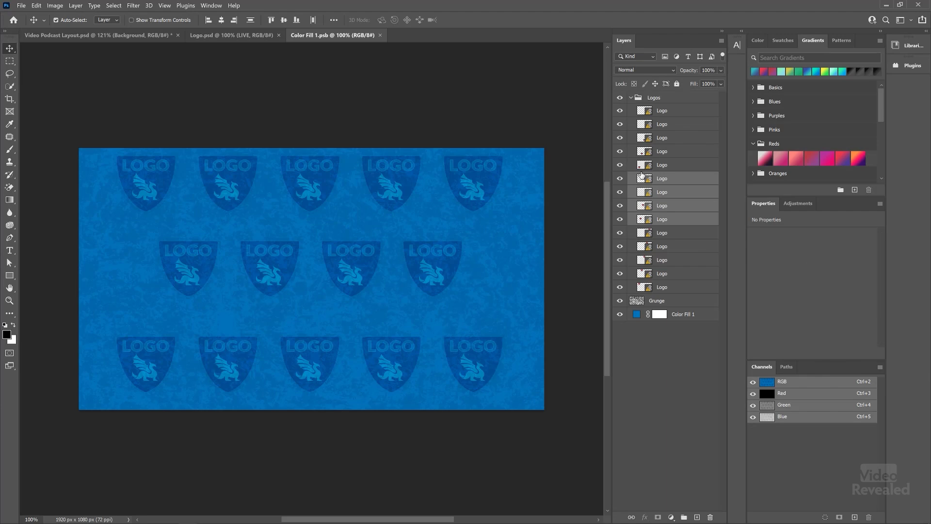
- Update the modified content of all the linked Logo layers in the Logos group and save Color Fill 1.psb
{"action": "left_click", "coordinate": [680, 110]}
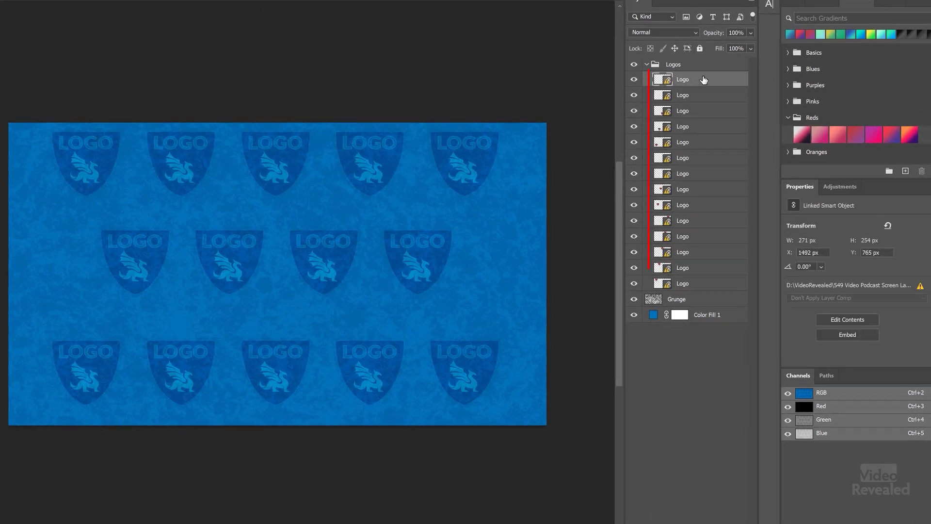
{"action": "left_click", "coordinate": [713, 286], "text": "shift"}
{"action": "right_click", "coordinate": [713, 287]}
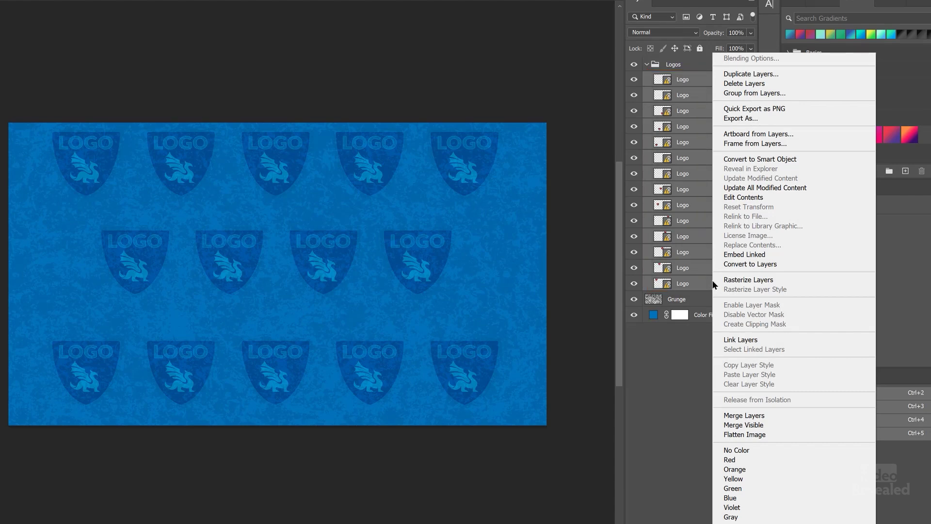
{"action": "left_click", "coordinate": [770, 187]}
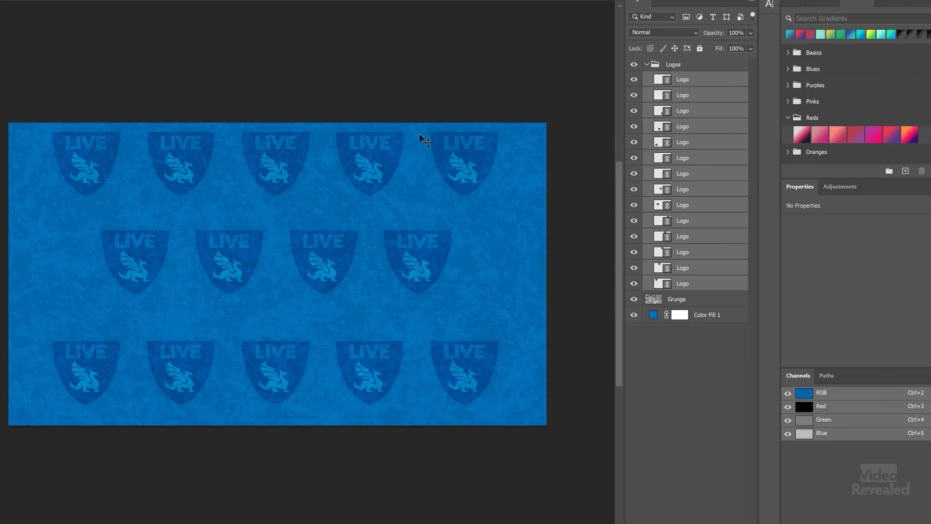
{"action": "key", "text": "ctrl+s"}
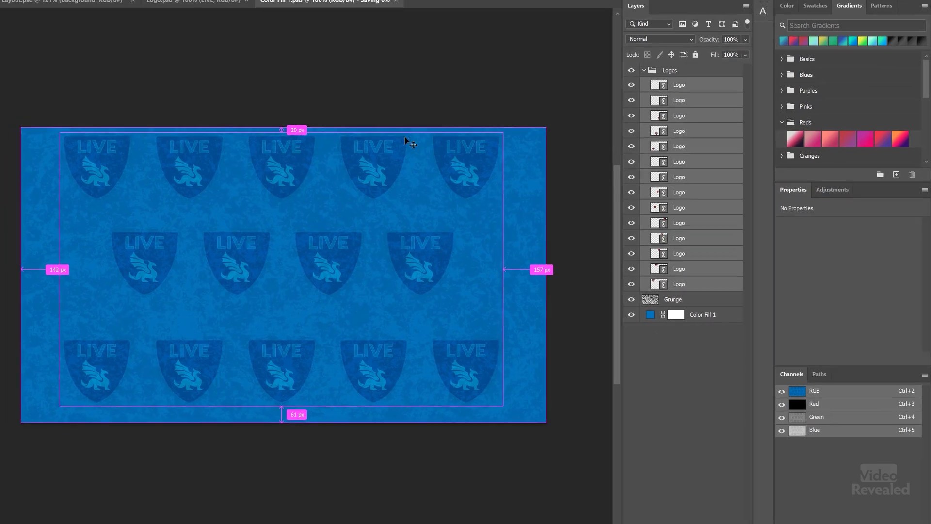
- Save Video Podcast Layout.psd and check the updated layout full-screen in Premiere Pro
{"action": "left_click", "coordinate": [84, 1]}
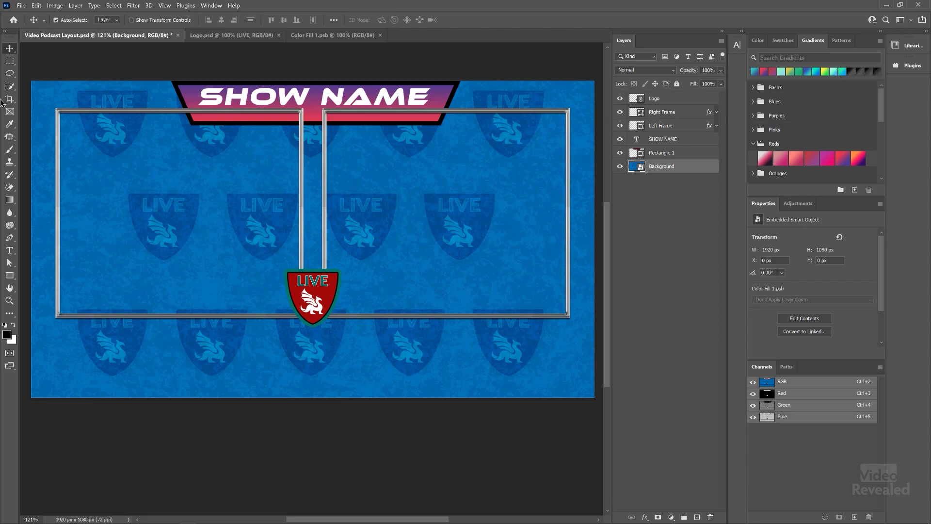
{"action": "key", "text": "ctrl+s"}
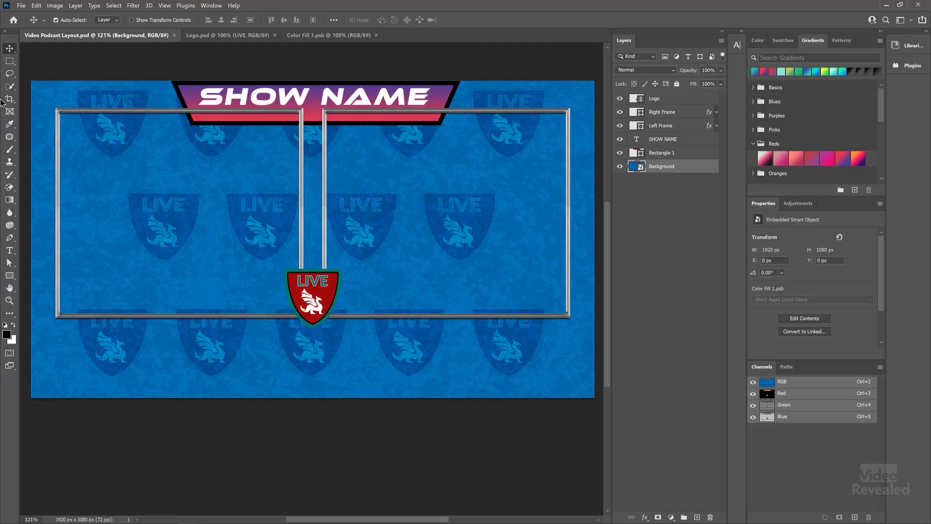
{"action": "key", "text": "alt+Tab"}
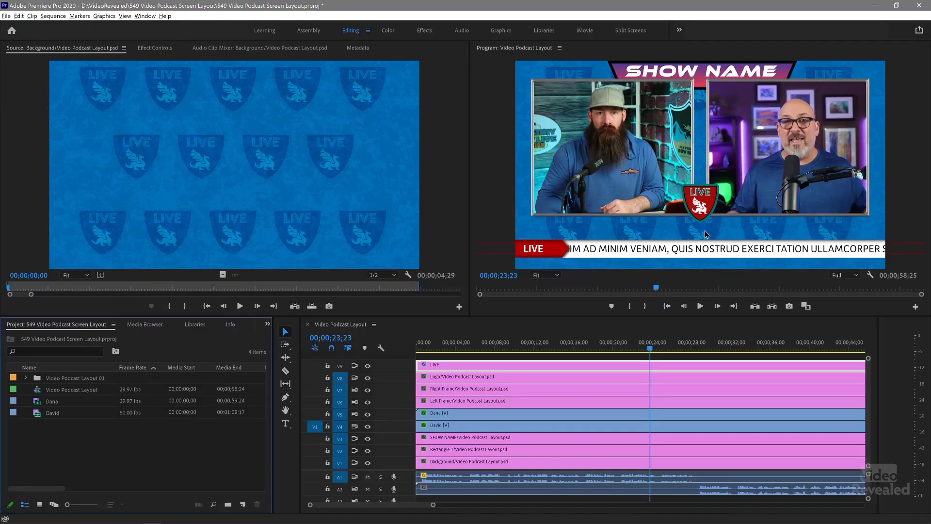
{"action": "key", "text": "ctrl+grave"}
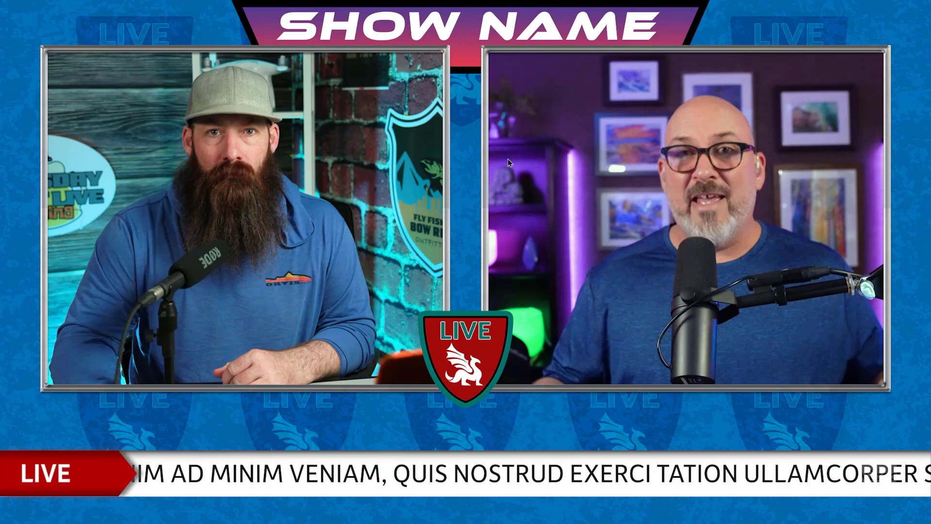
{"action": "key", "text": "ctrl+grave"}
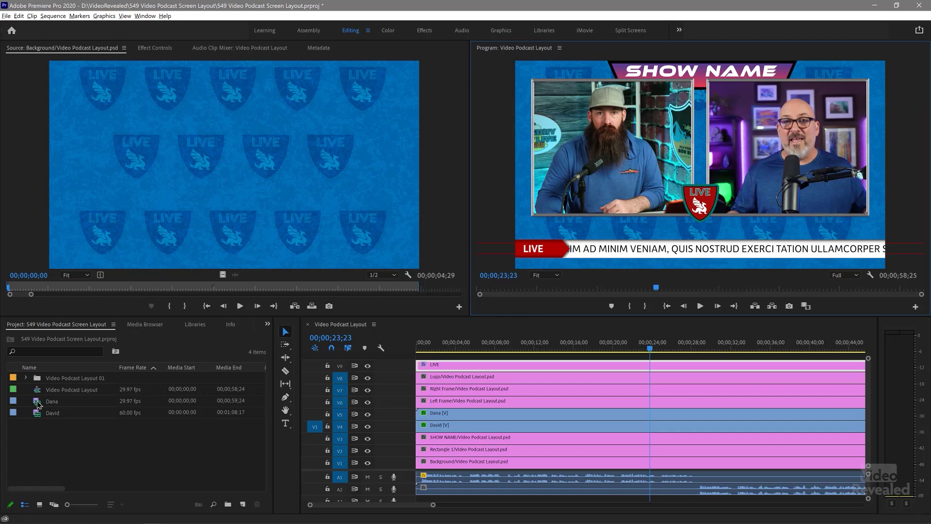
- Show the V5 host clip's effects, collapse Transform, Crop and Lumetri Color, and compare the clip with and without Lumetri Color
{"action": "left_click", "coordinate": [437, 417]}
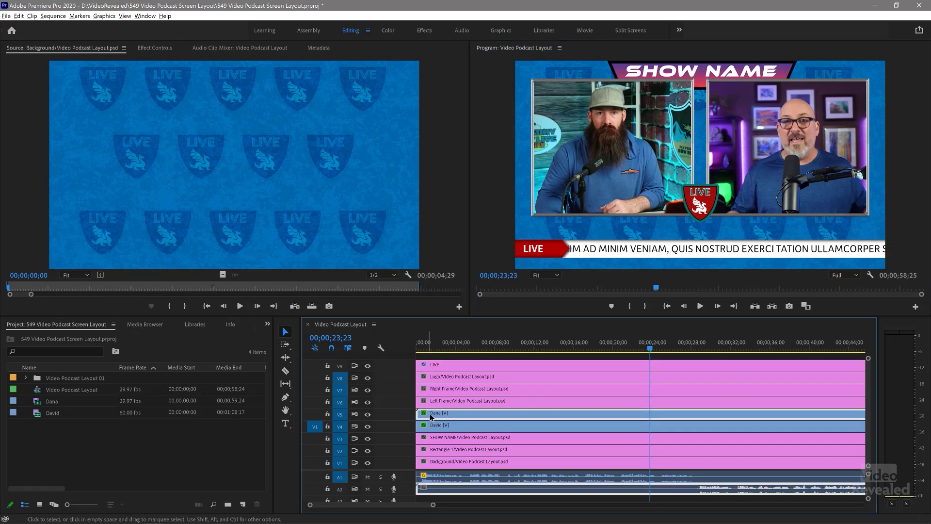
{"action": "left_click", "coordinate": [435, 427]}
{"action": "left_click", "coordinate": [437, 416]}
{"action": "left_click", "coordinate": [154, 48]}
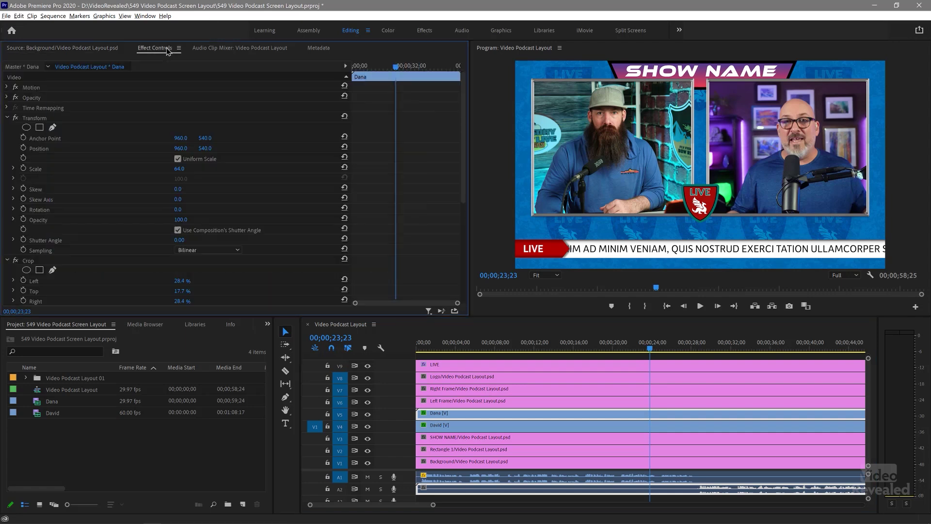
{"action": "left_click", "coordinate": [7, 118]}
{"action": "left_click", "coordinate": [8, 128]}
{"action": "left_click", "coordinate": [7, 138]}
{"action": "left_click", "coordinate": [15, 138]}
{"action": "left_click", "coordinate": [15, 138]}
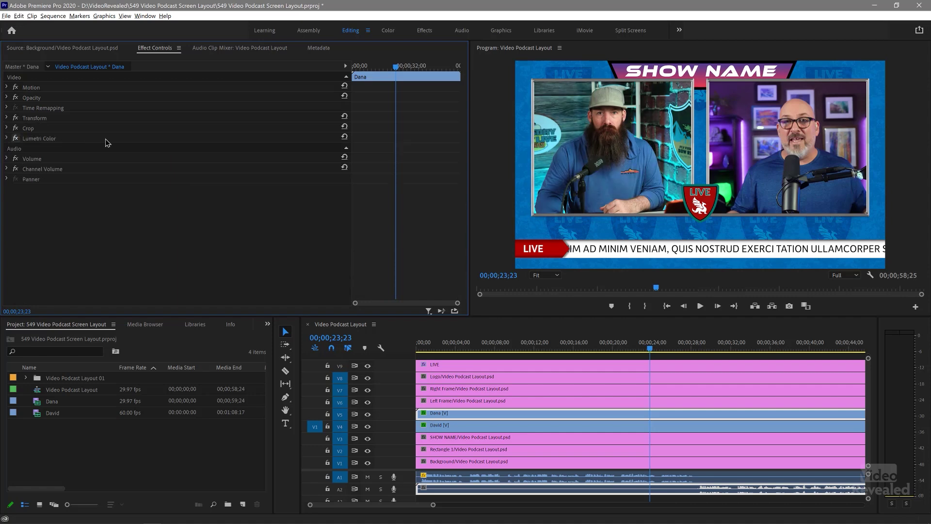
- Turn the V5 host clip's Crop and Transform effects off and back on to compare its framing
{"action": "left_click", "coordinate": [43, 128]}
{"action": "left_click", "coordinate": [43, 119]}
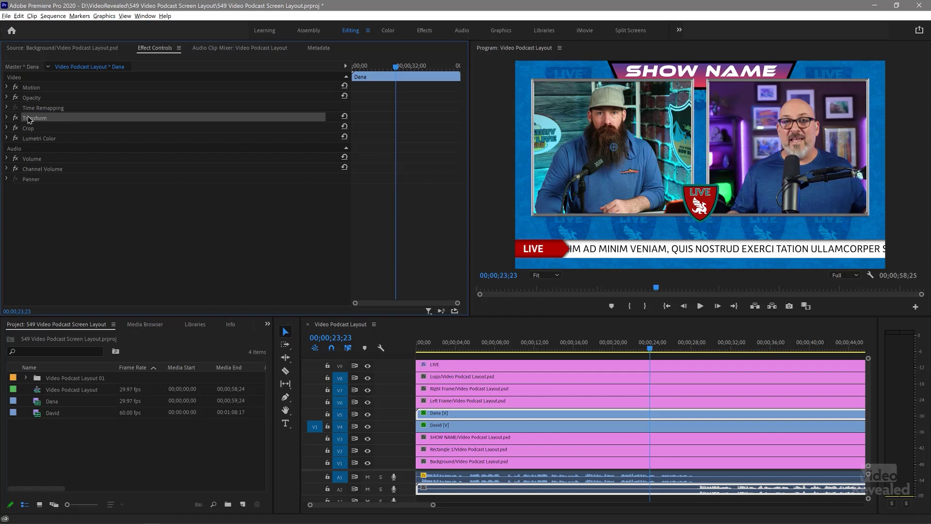
{"action": "left_click", "coordinate": [15, 128]}
{"action": "left_click", "coordinate": [15, 117]}
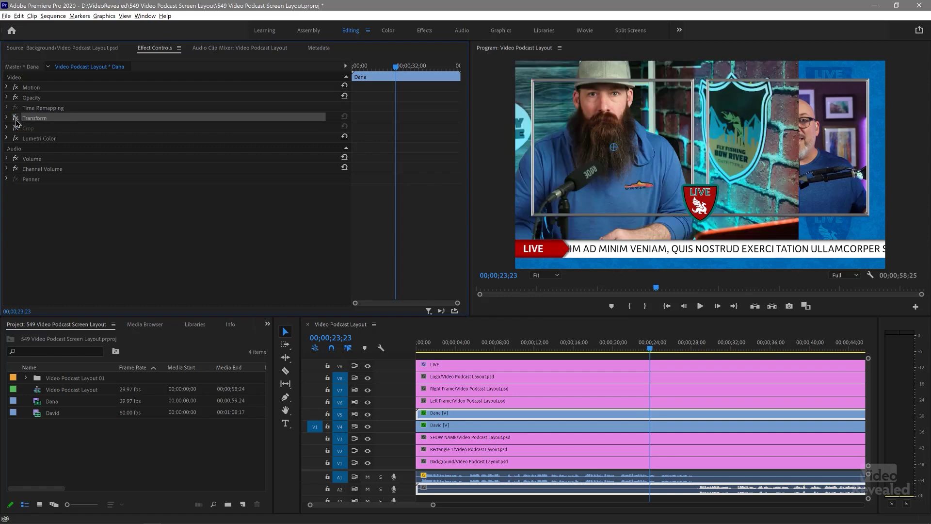
{"action": "left_click", "coordinate": [15, 118]}
{"action": "left_click", "coordinate": [15, 128]}
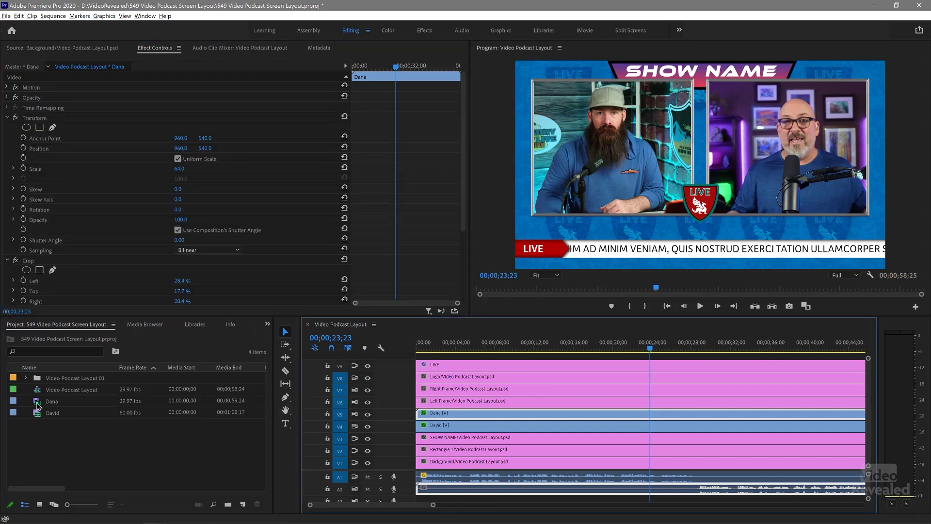
- Pick out the two hosts' source clips in the project and bring up the command options for the 29.97 fps one
{"action": "left_click", "coordinate": [63, 404]}
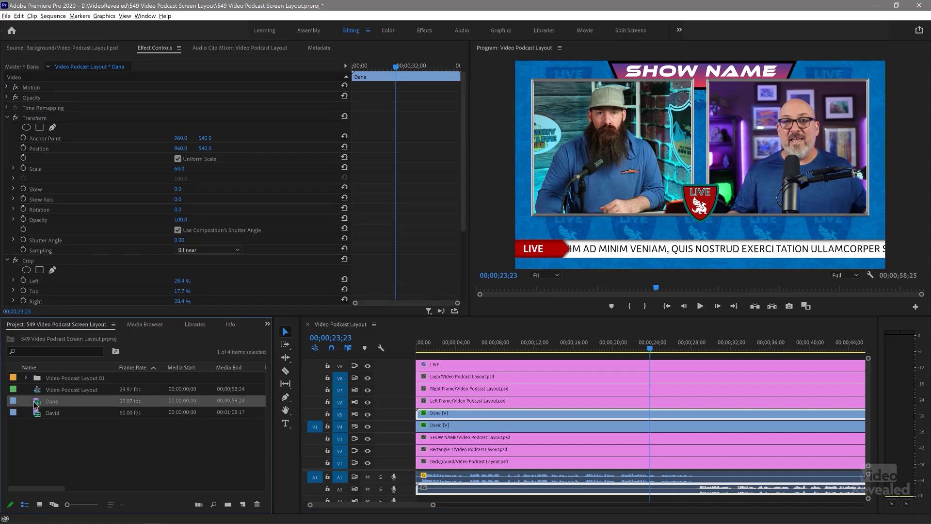
{"action": "left_click", "coordinate": [41, 415]}
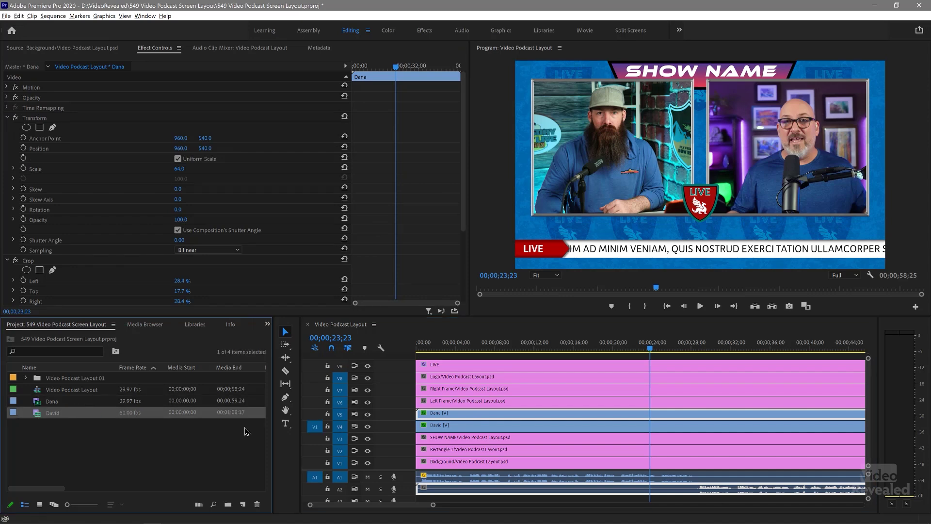
{"action": "left_click", "coordinate": [44, 402]}
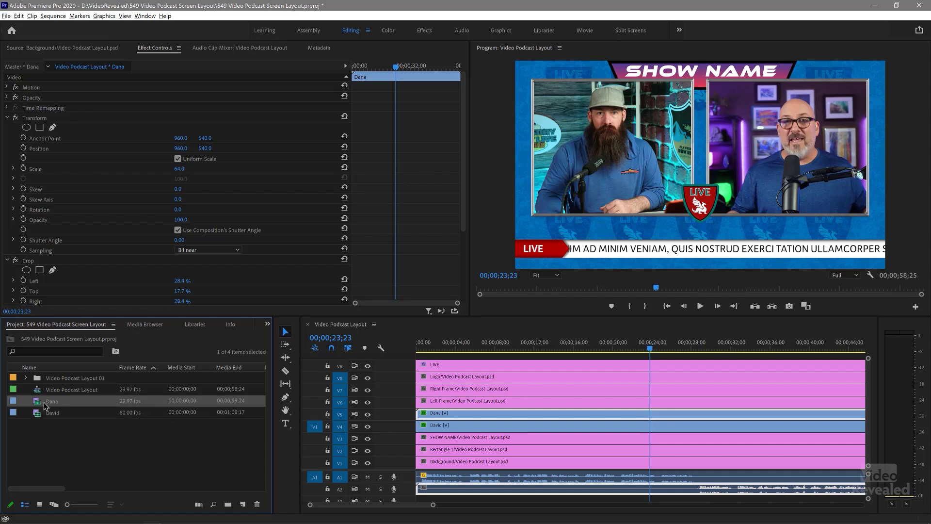
{"action": "right_click", "coordinate": [45, 406]}
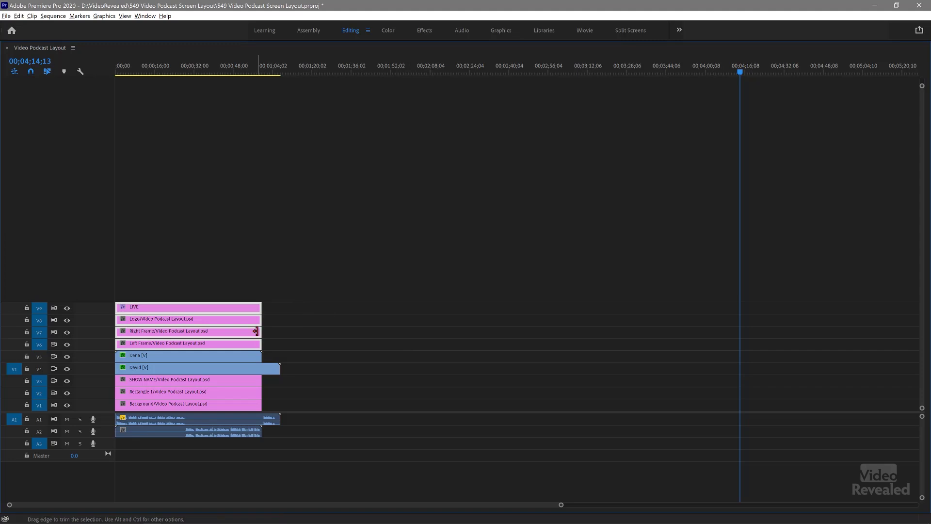
- Extend the ends of the graphics clips on V6–V9 and V1–V3 to the playhead at 00;04;14;13
{"action": "left_click", "coordinate": [256, 331]}
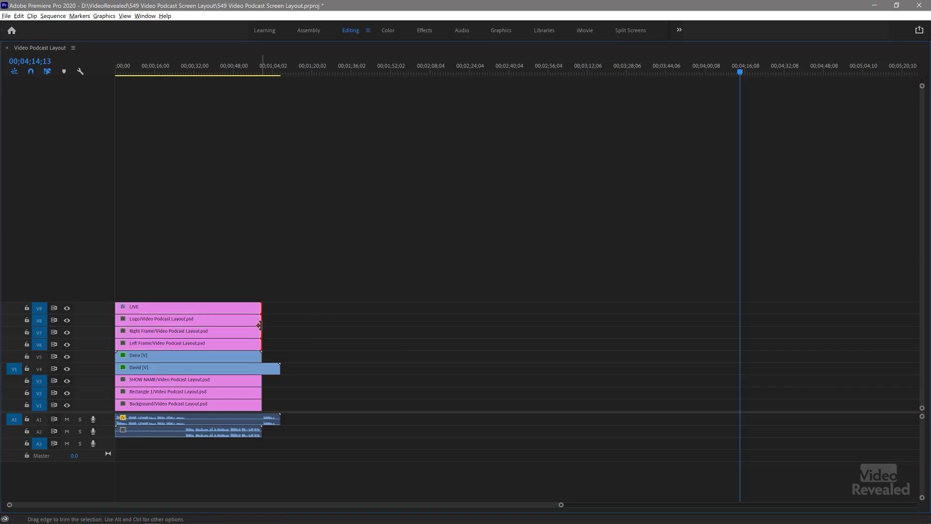
{"action": "key", "text": "e"}
{"action": "left_click", "coordinate": [260, 391]}
{"action": "key", "text": "e"}
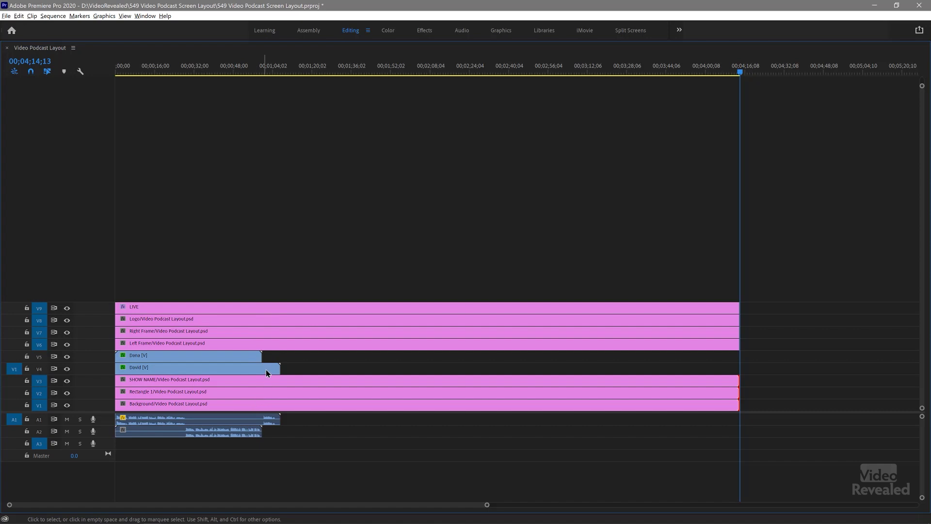
{"action": "key", "text": "grave"}
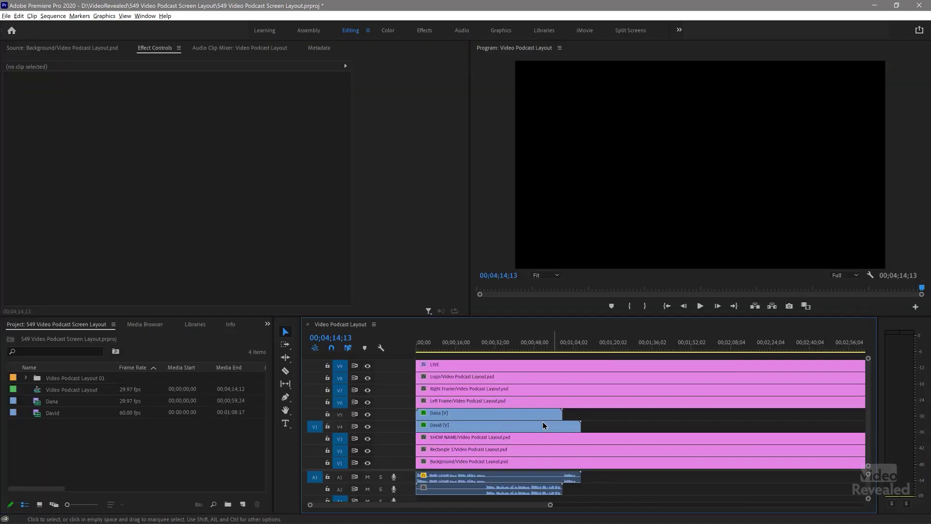
- Place the Skater ticker template on track V9 at the start of the sequence and play it from 00;00;00;00
{"action": "left_click", "coordinate": [528, 414]}
{"action": "left_click", "coordinate": [515, 346]}
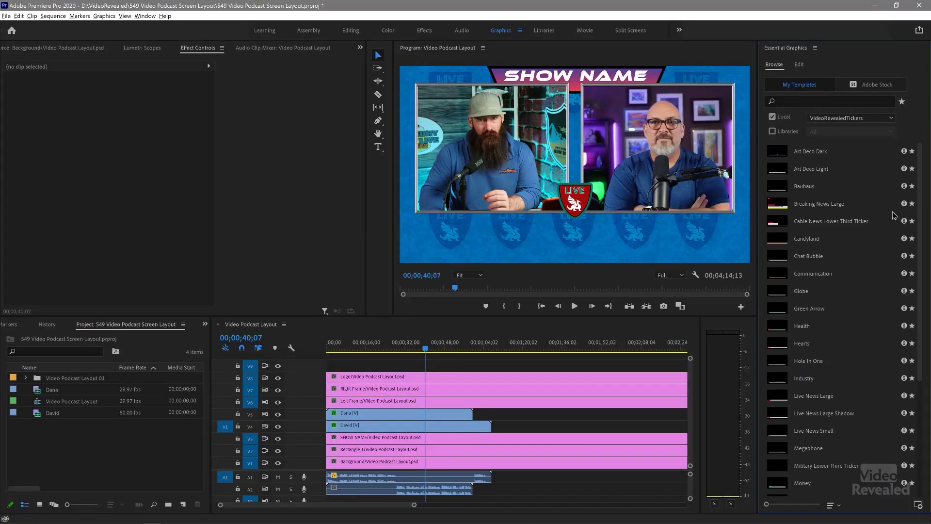
{"action": "scroll", "coordinate": [884, 226], "scroll_direction": "down", "scroll_amount": 5}
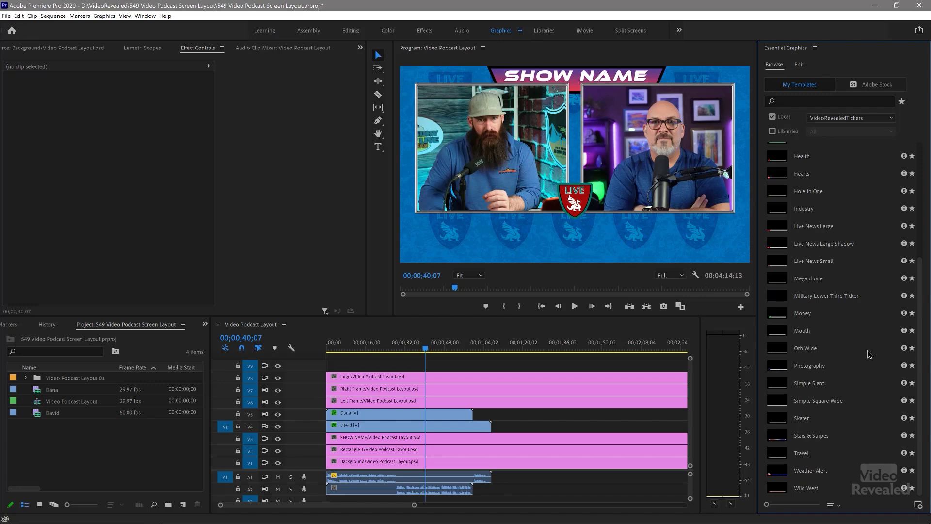
{"action": "left_click_drag", "start_coordinate": [780, 420], "coordinate": [327, 369]}
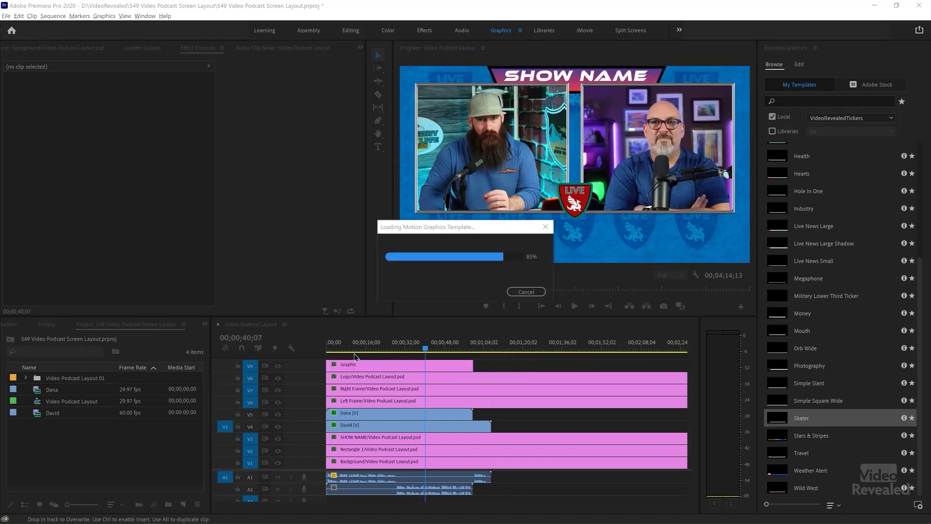
{"action": "left_click", "coordinate": [325, 347]}
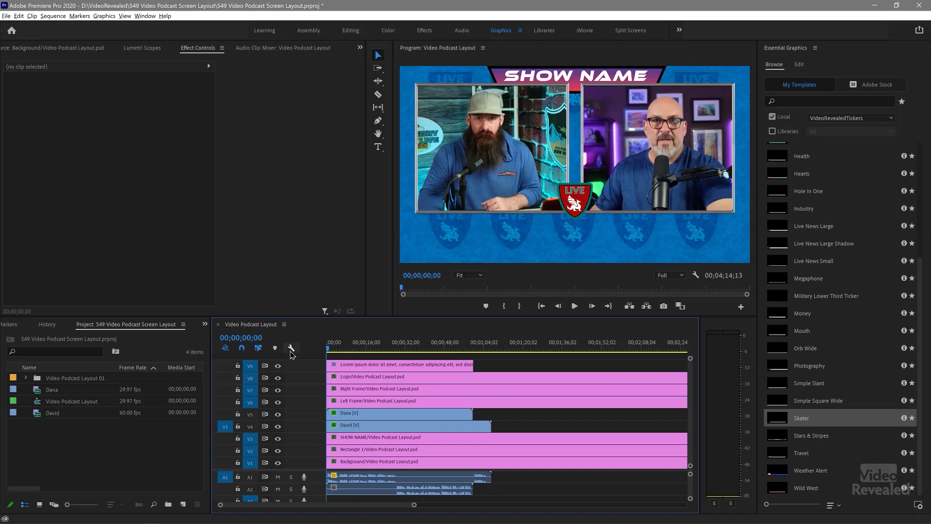
{"action": "key", "text": "space"}
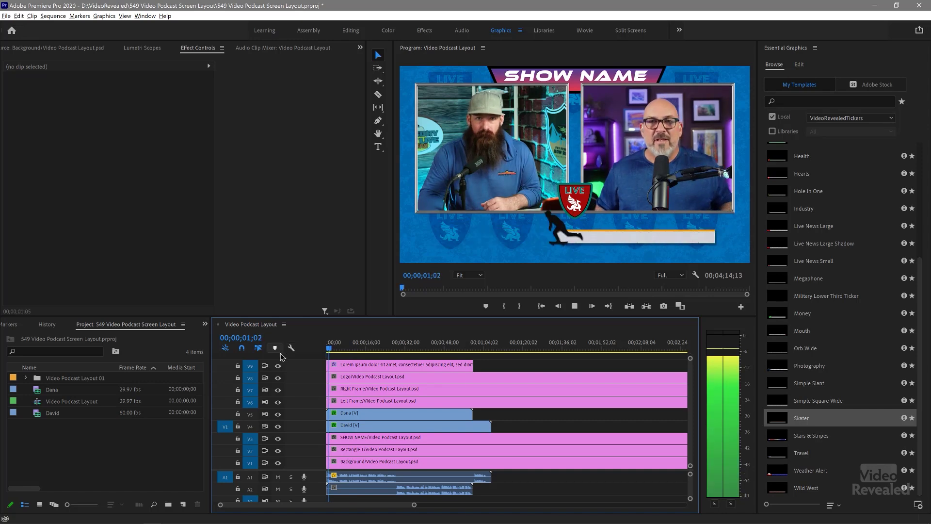